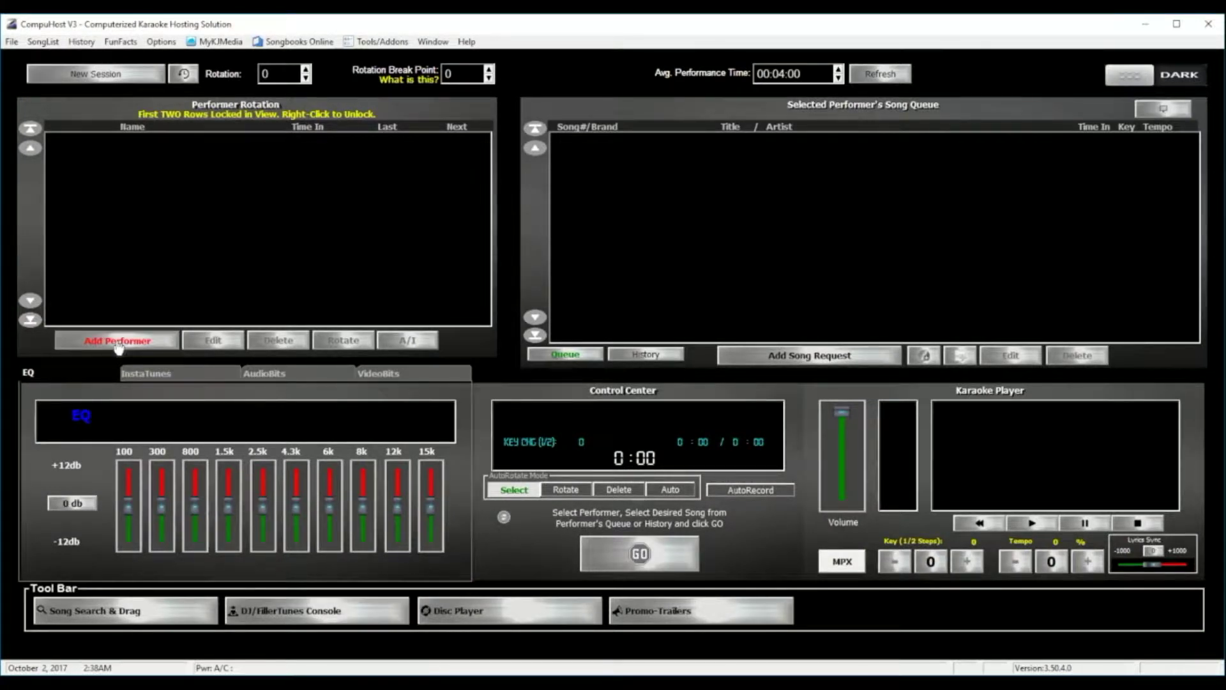
- Add Ryan, chosen from Past Performers, to the performer rotation
left_click(118, 343)
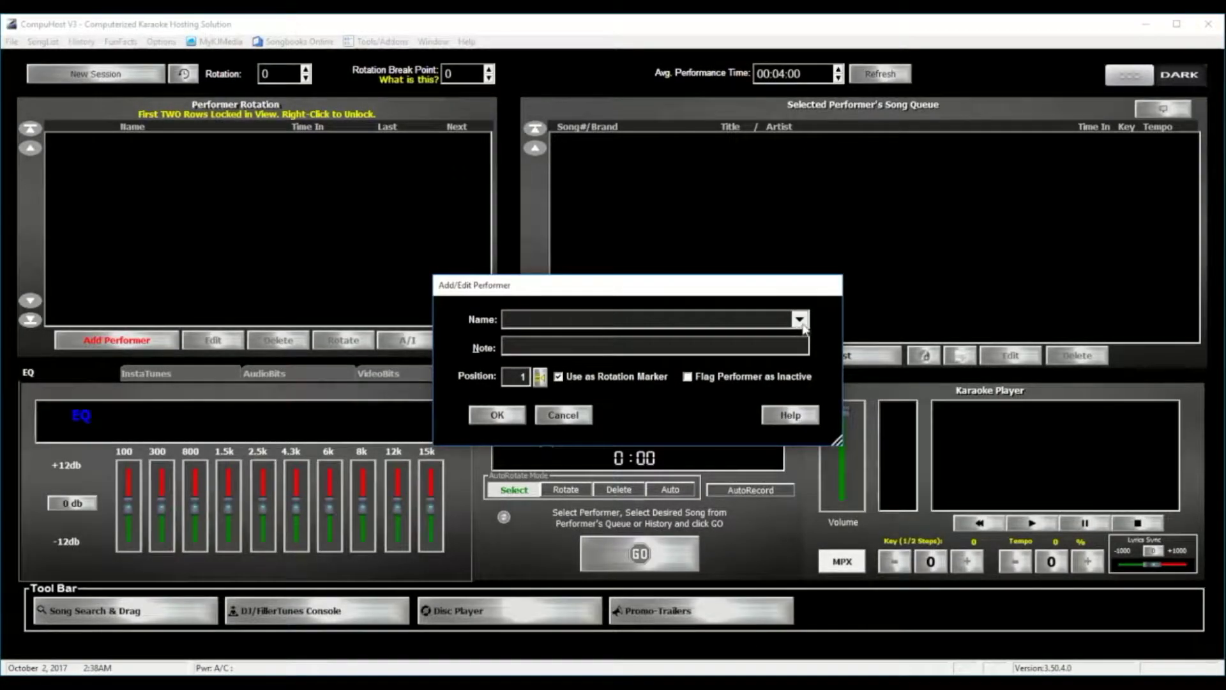
left_click(799, 319)
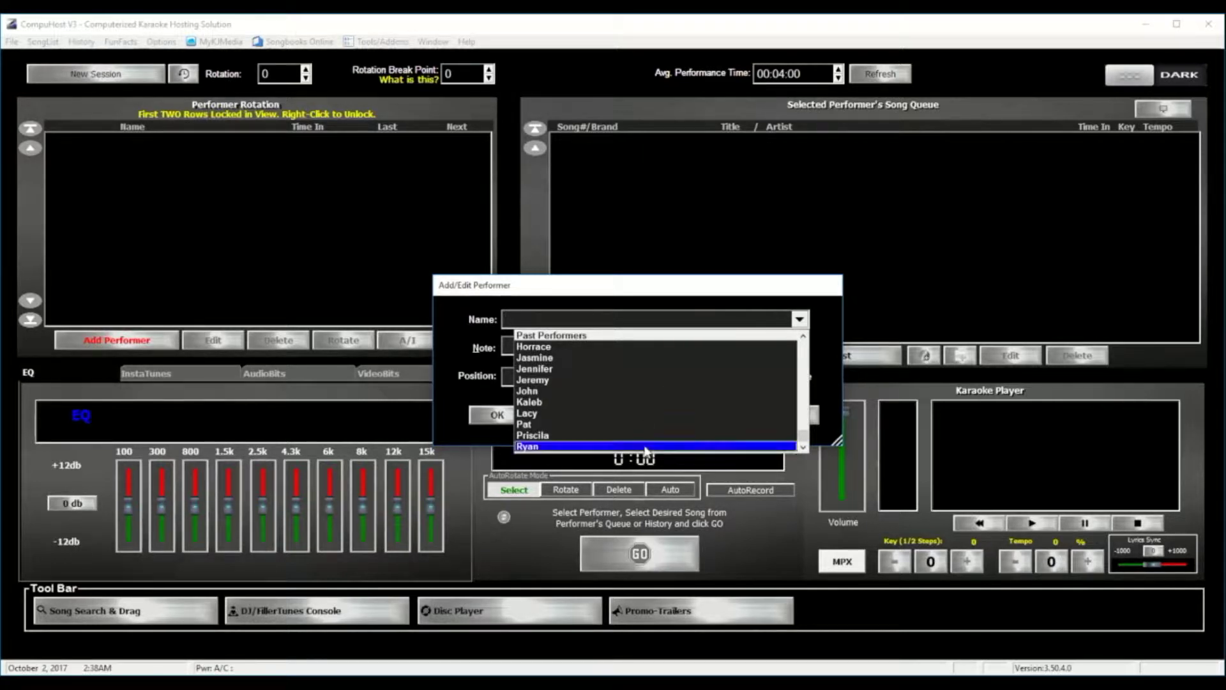
left_click(645, 446)
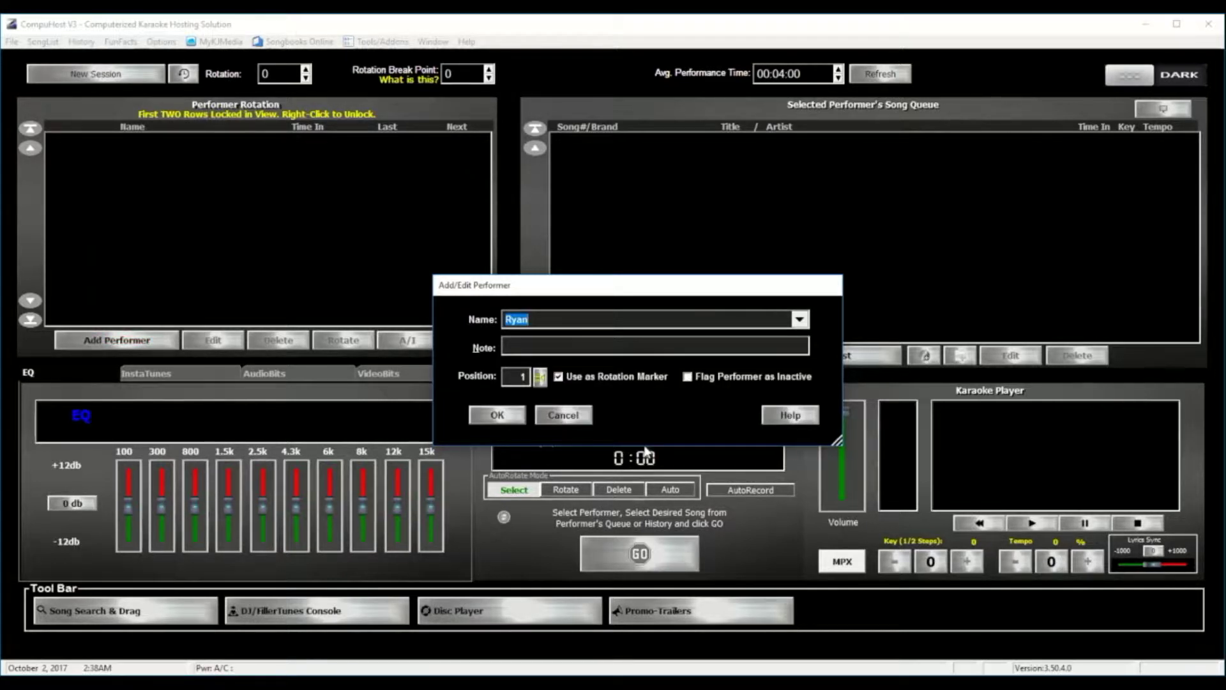
left_click(486, 419)
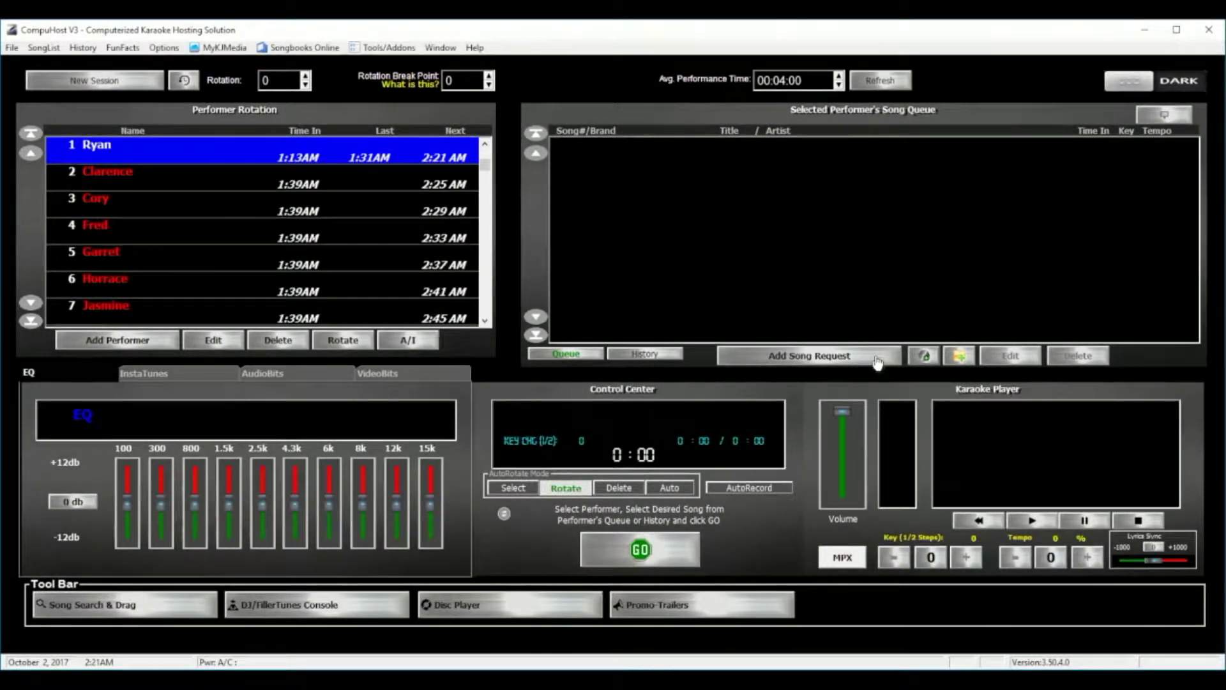
- Open the Search Songlist window for a song request and pin it into the main window
left_click(878, 361)
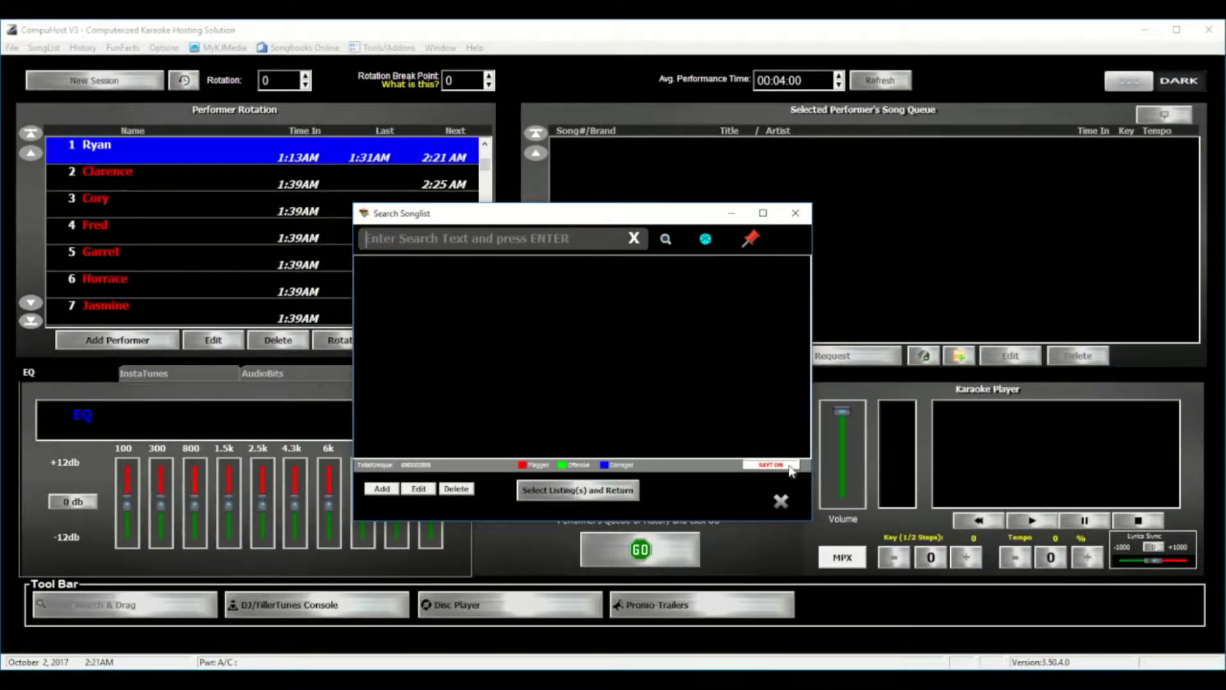
left_click(752, 242)
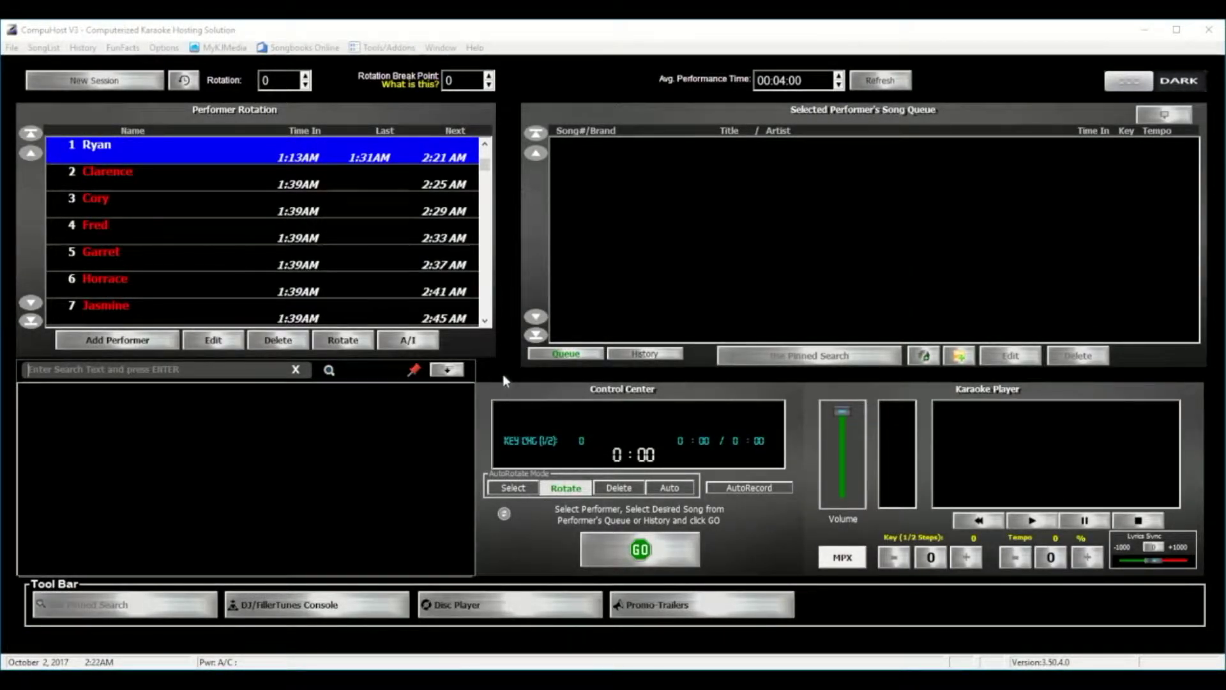
- Search the songbook for 'willie always' and bring up the results' options menu
type("willi")
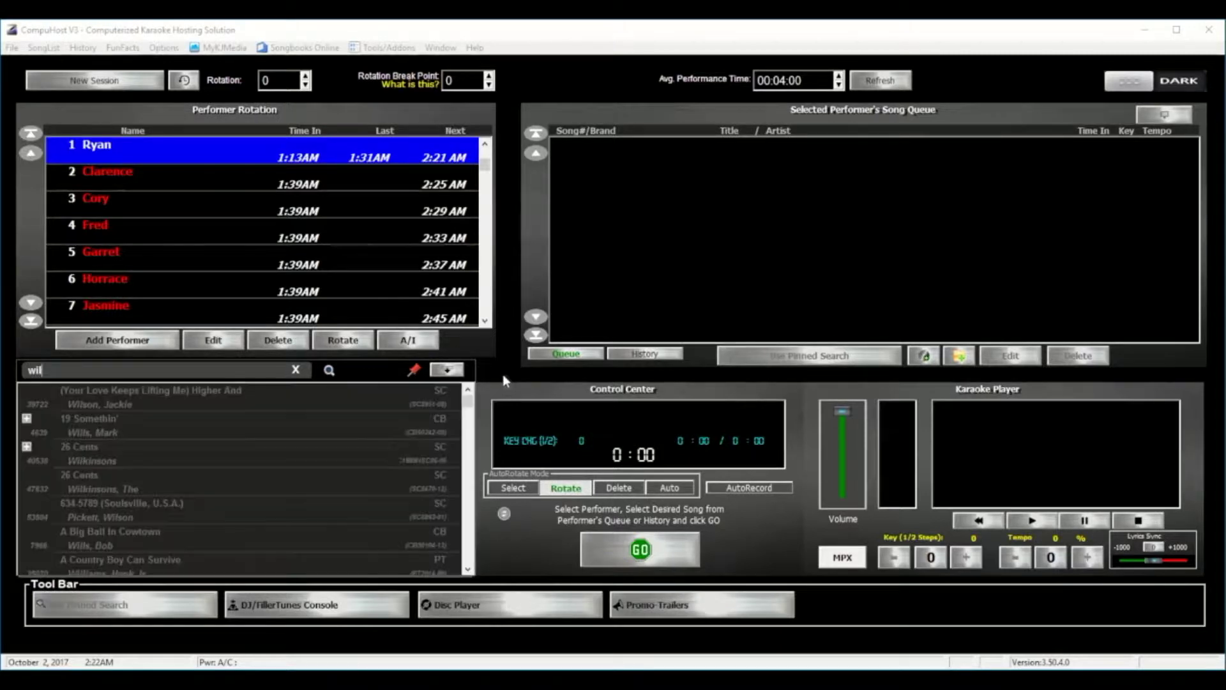
type("e always")
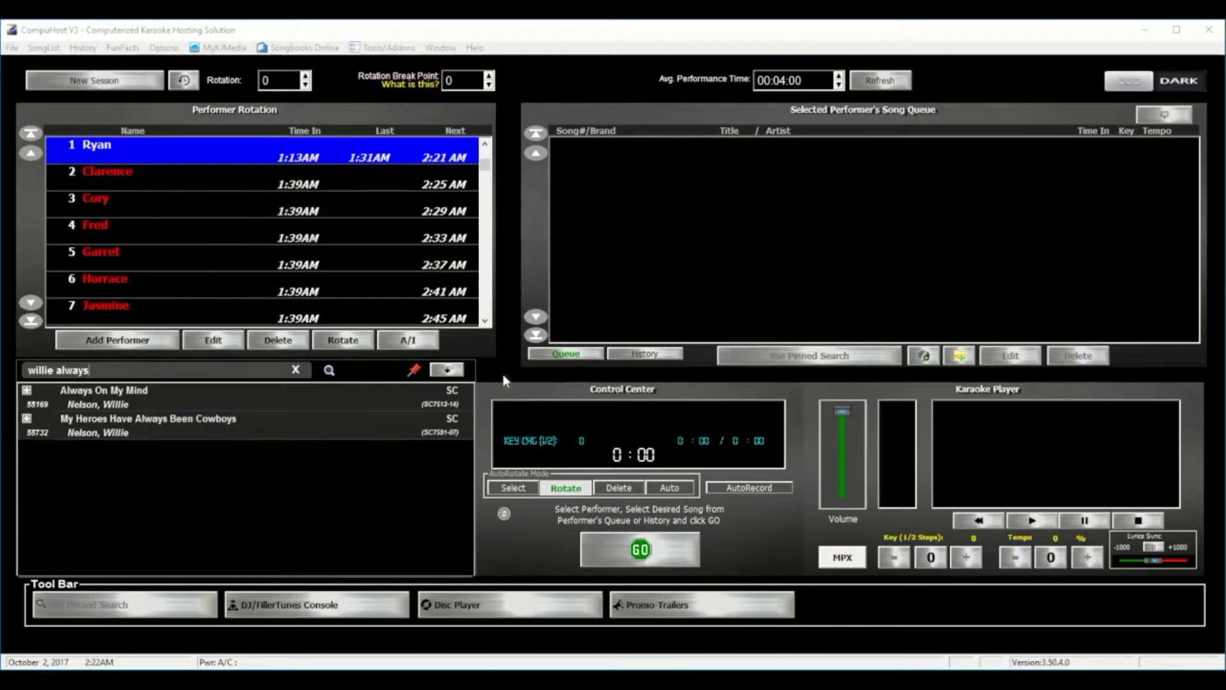
right_click(340, 400)
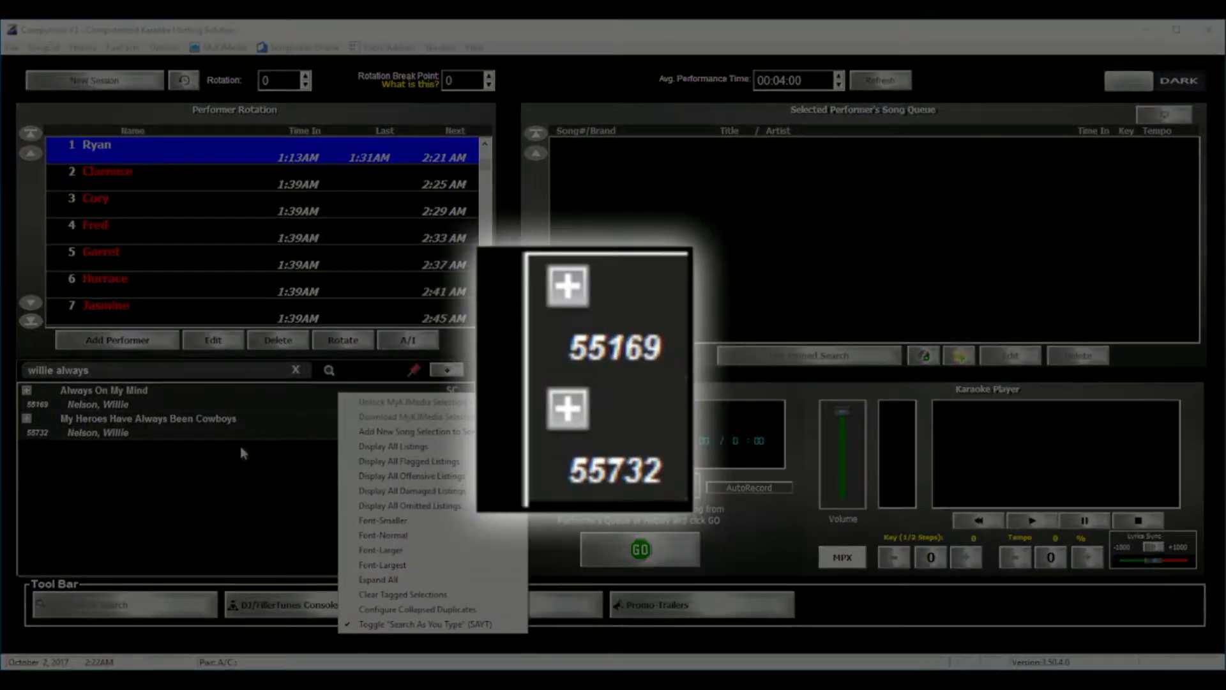
left_click(240, 446)
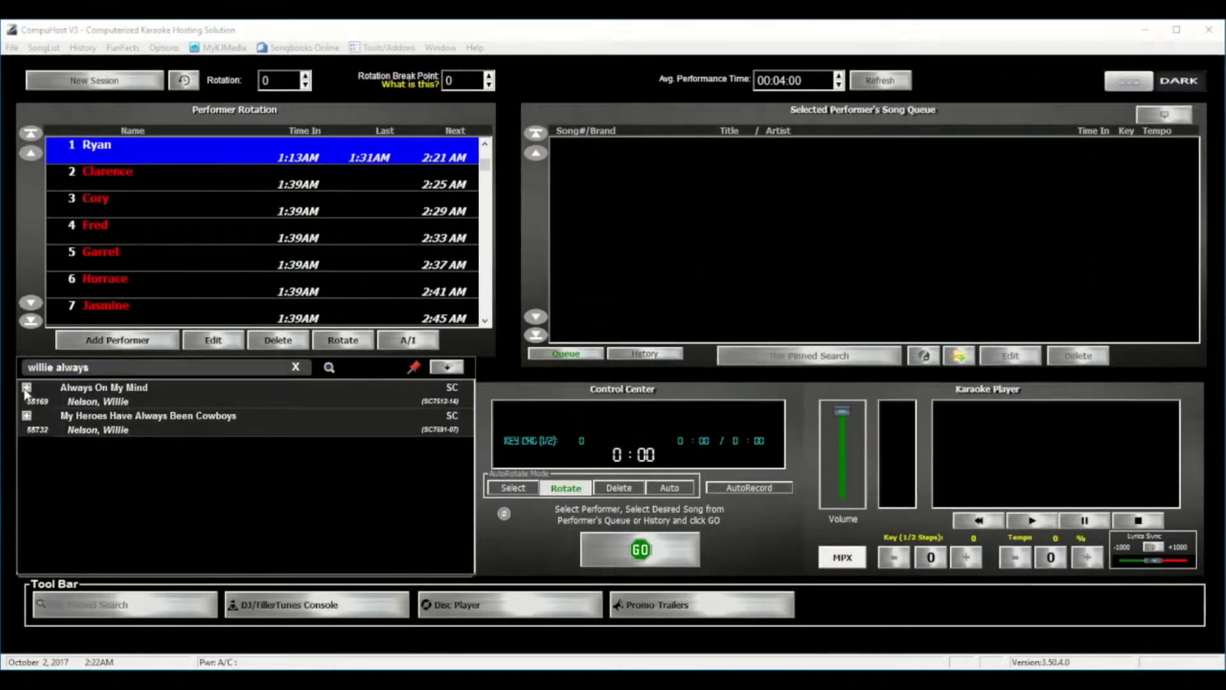
left_click(26, 389)
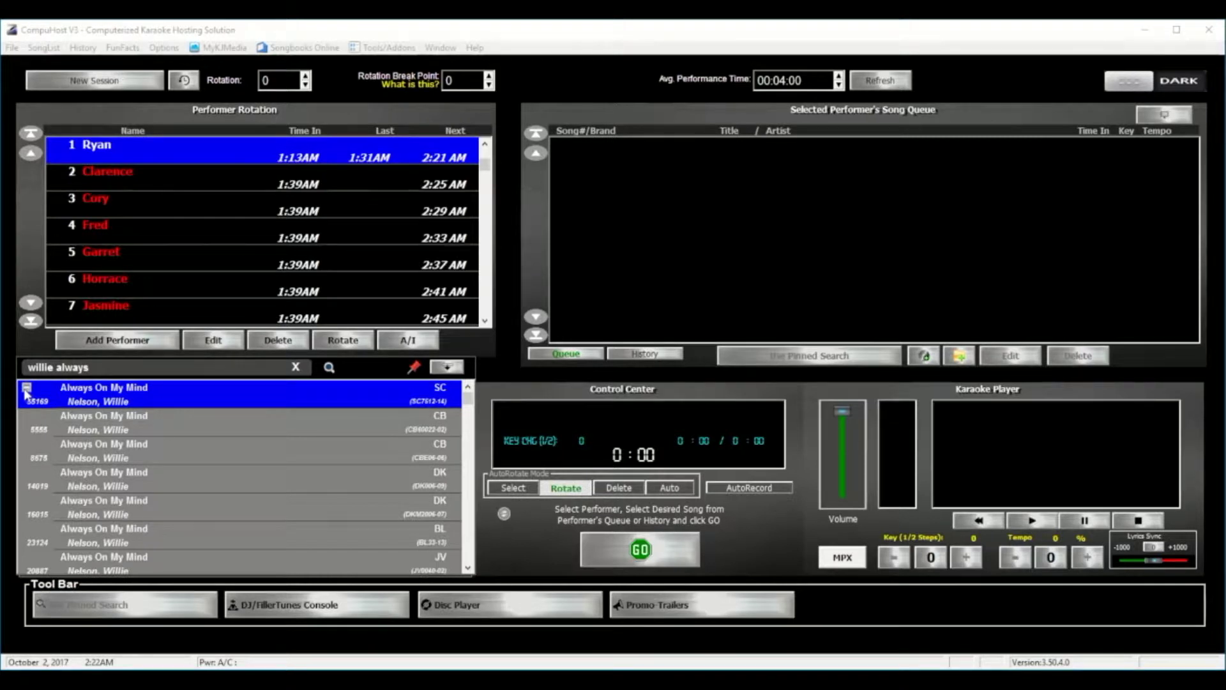
left_click(26, 388)
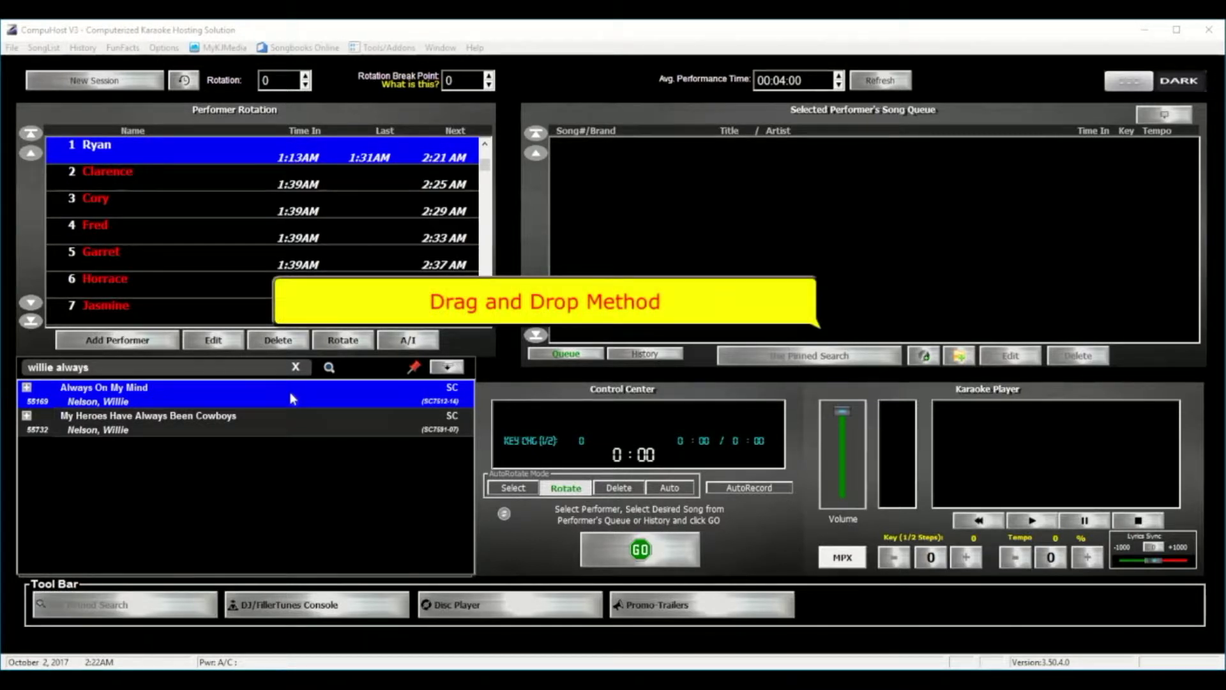
- Queue Always On My Mind for Ryan, then compare Clarence's and Ryan's song queues
left_click_drag(289, 392, 732, 156)
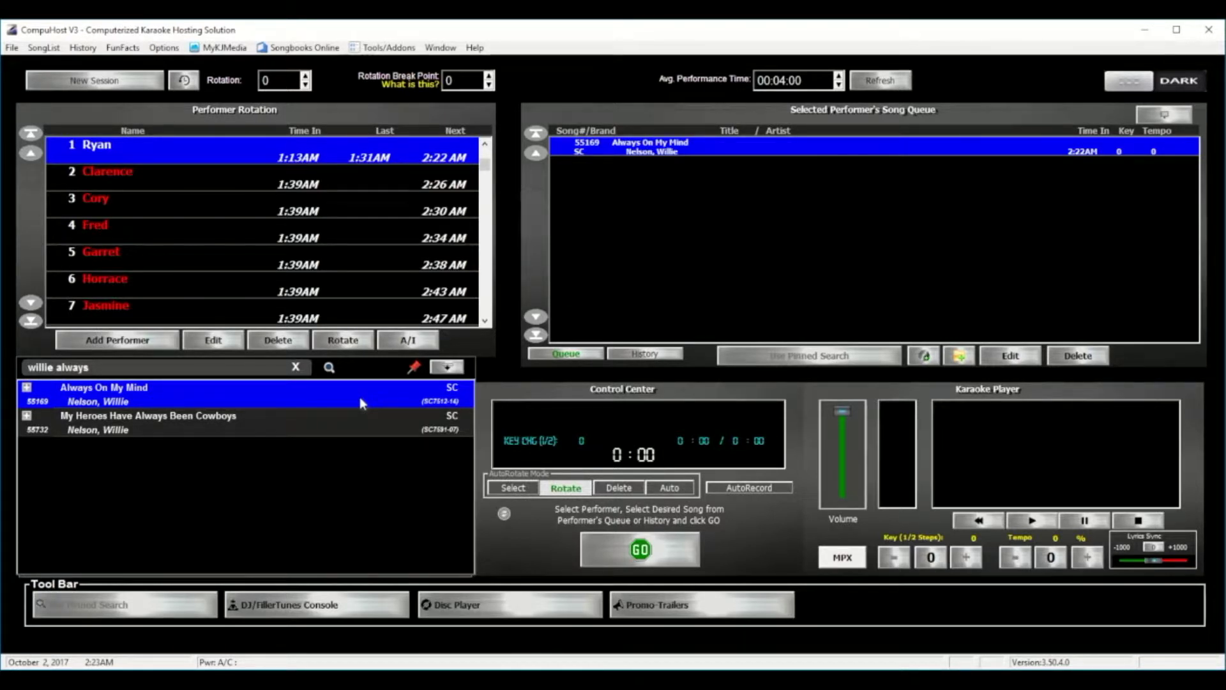
left_click(386, 173)
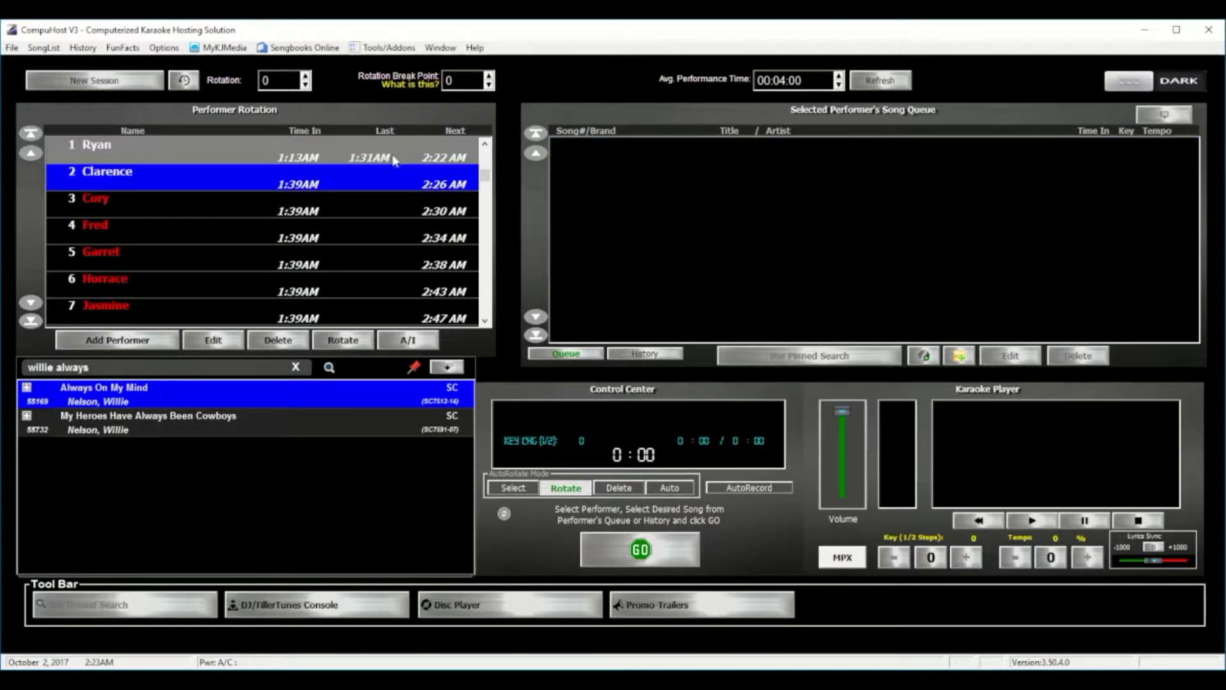
left_click(394, 148)
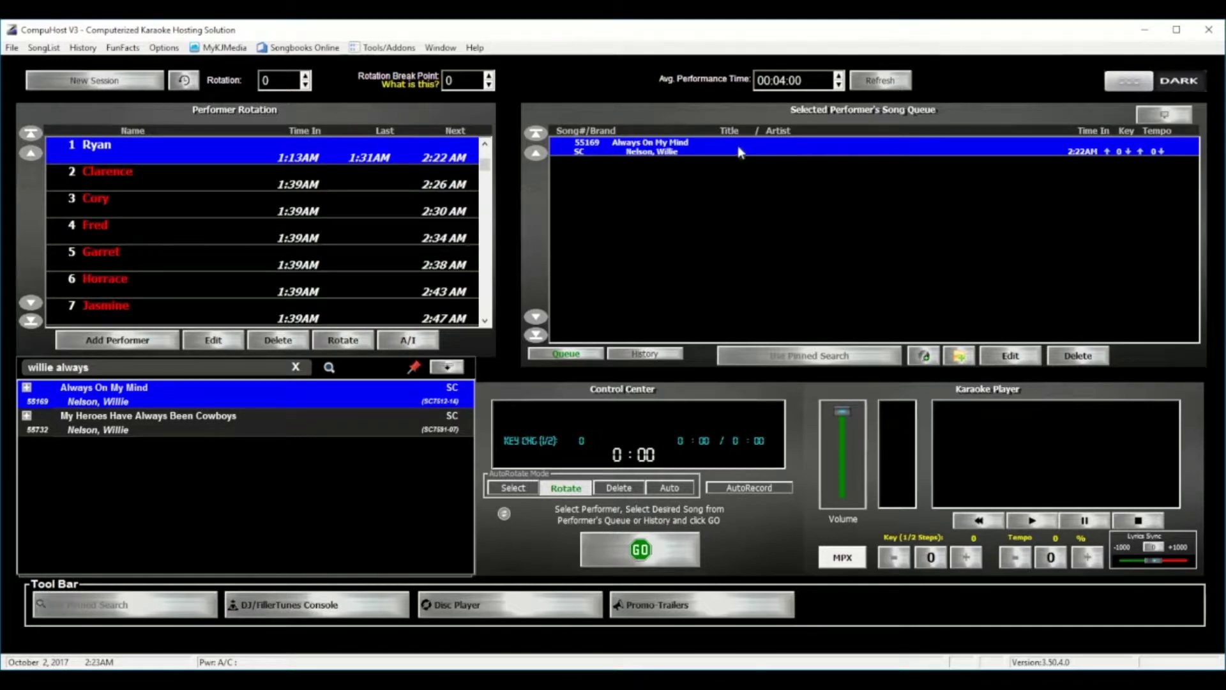
left_click(379, 184)
left_click(385, 153)
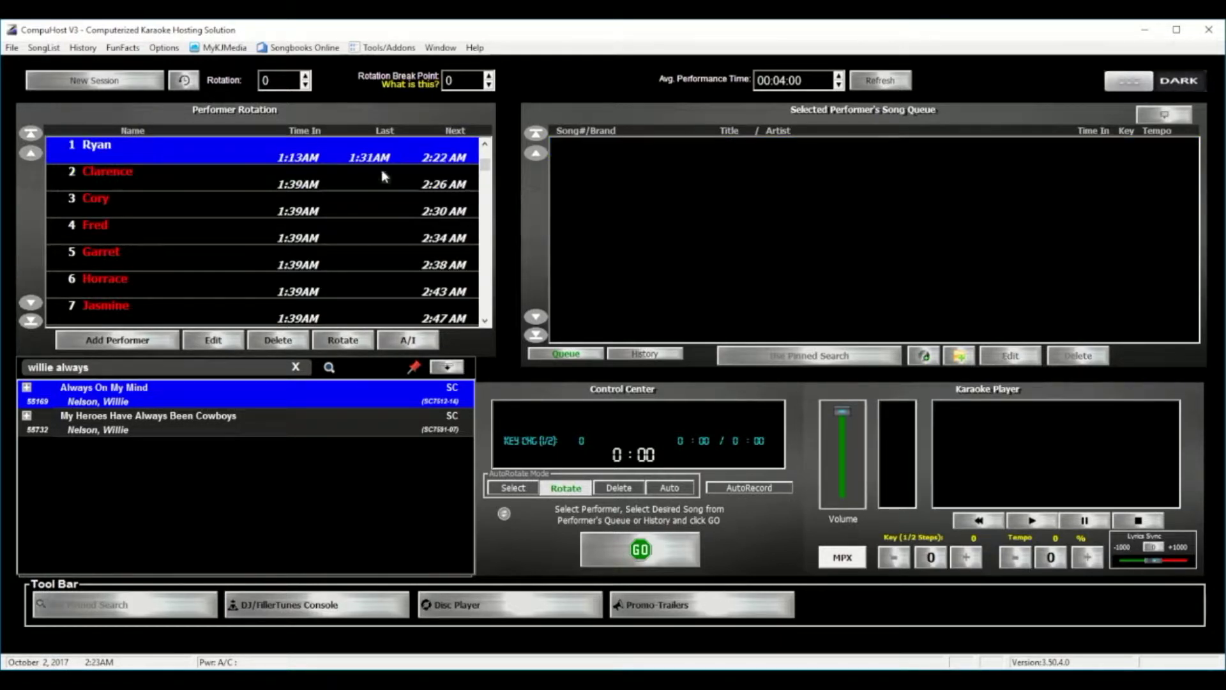
left_click(378, 184)
left_click(392, 148)
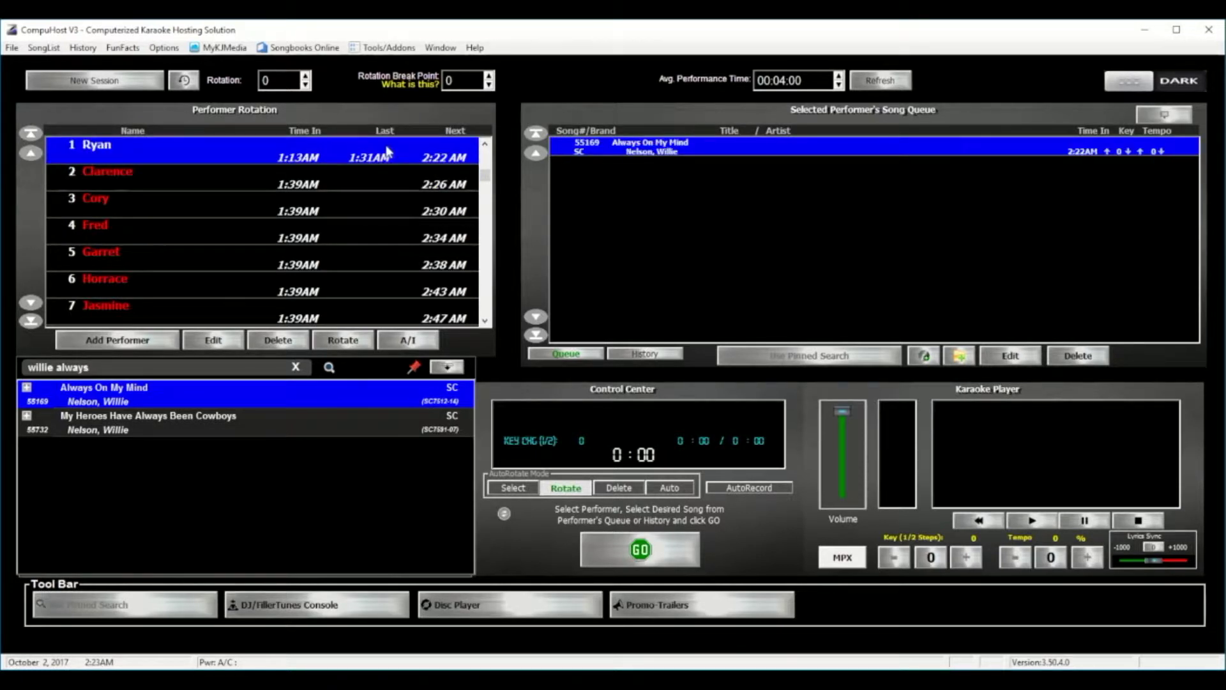
left_click(409, 181)
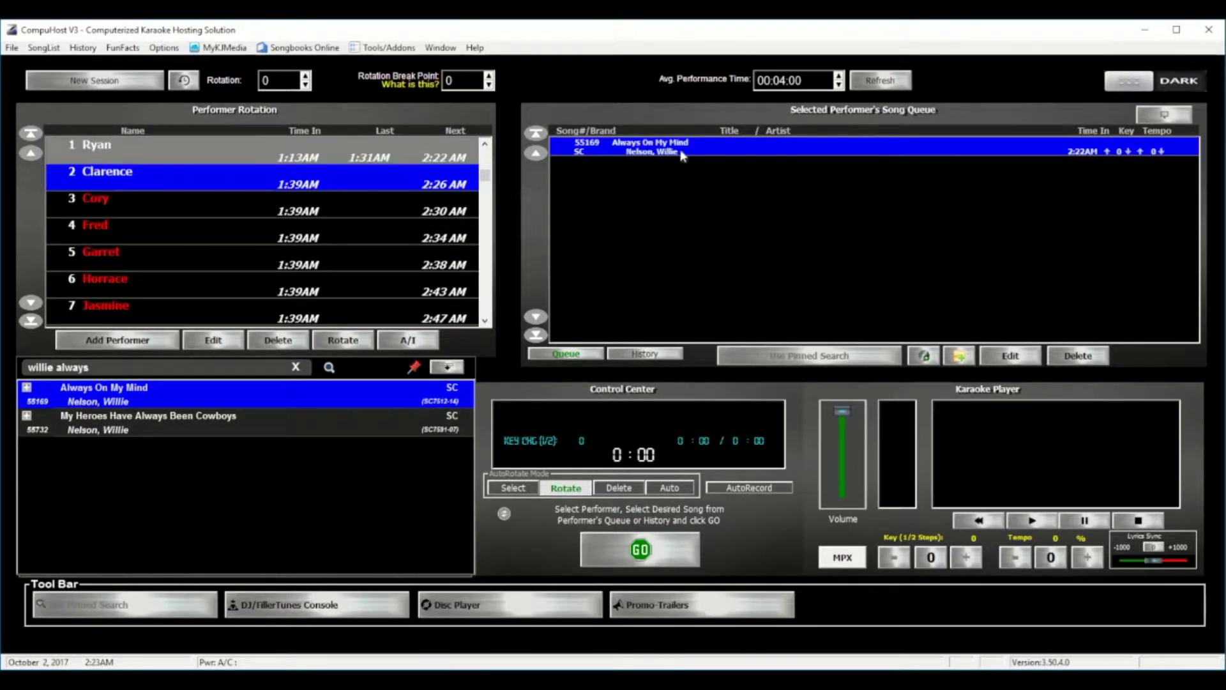
left_click(385, 154)
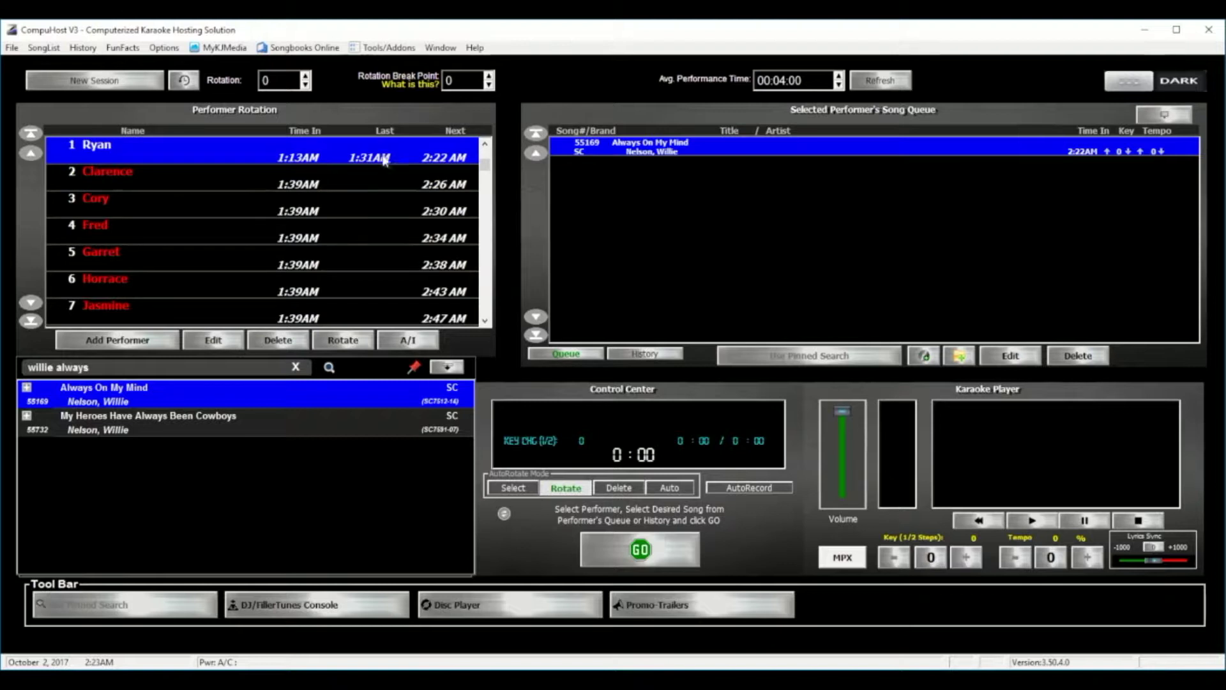
left_click(375, 182)
left_click(394, 154)
- Add (You Want To) Make A Memory, 100 Years and 1982 from Ryan's history to his queue
left_click(646, 356)
left_click(588, 356)
left_click(642, 357)
left_click(583, 358)
left_click(644, 355)
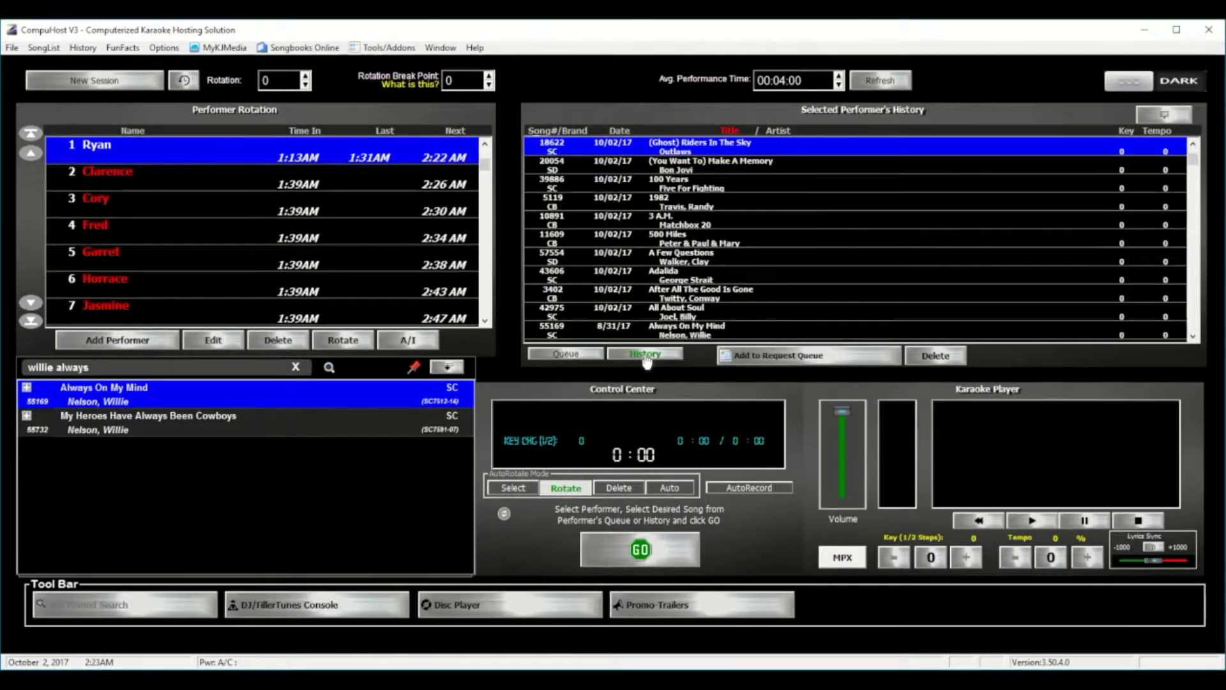
left_click(710, 168)
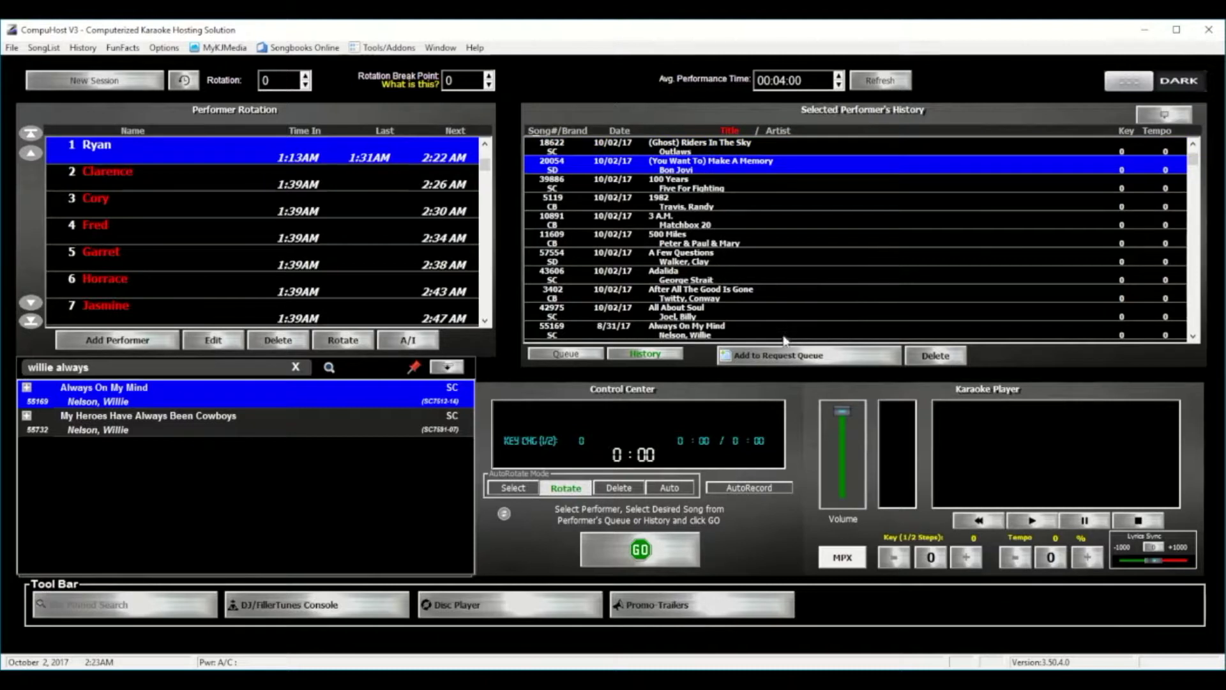
left_click(724, 187)
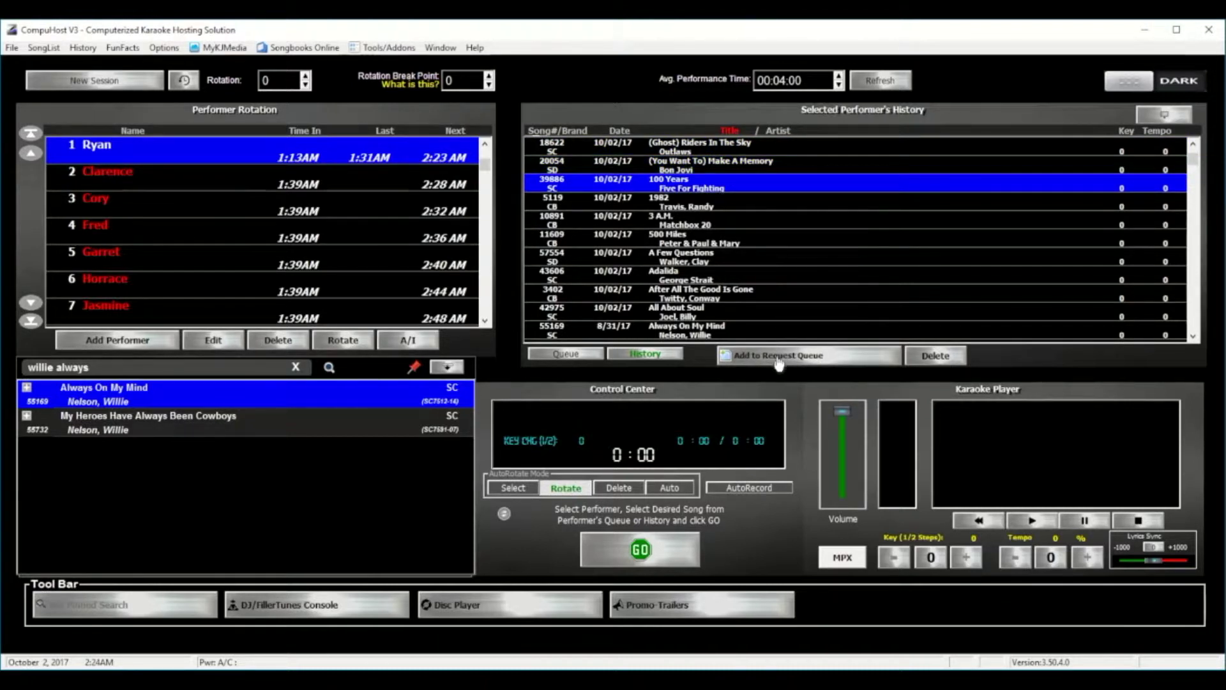
left_click(727, 204)
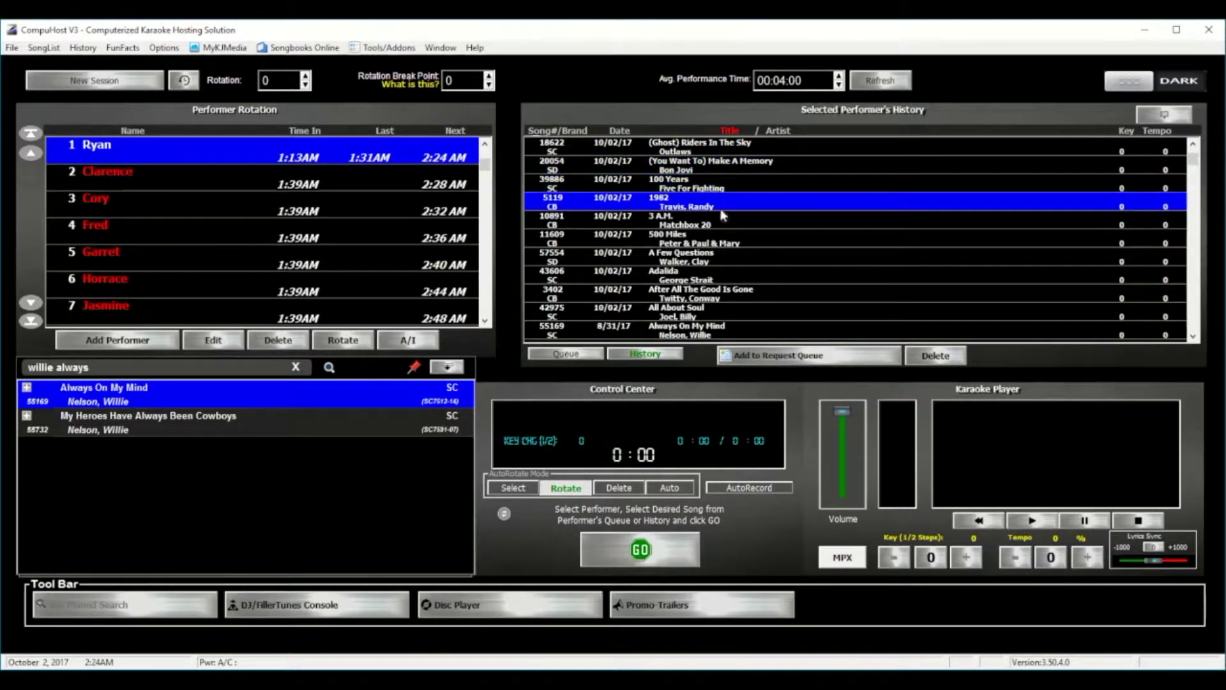
left_click(769, 356)
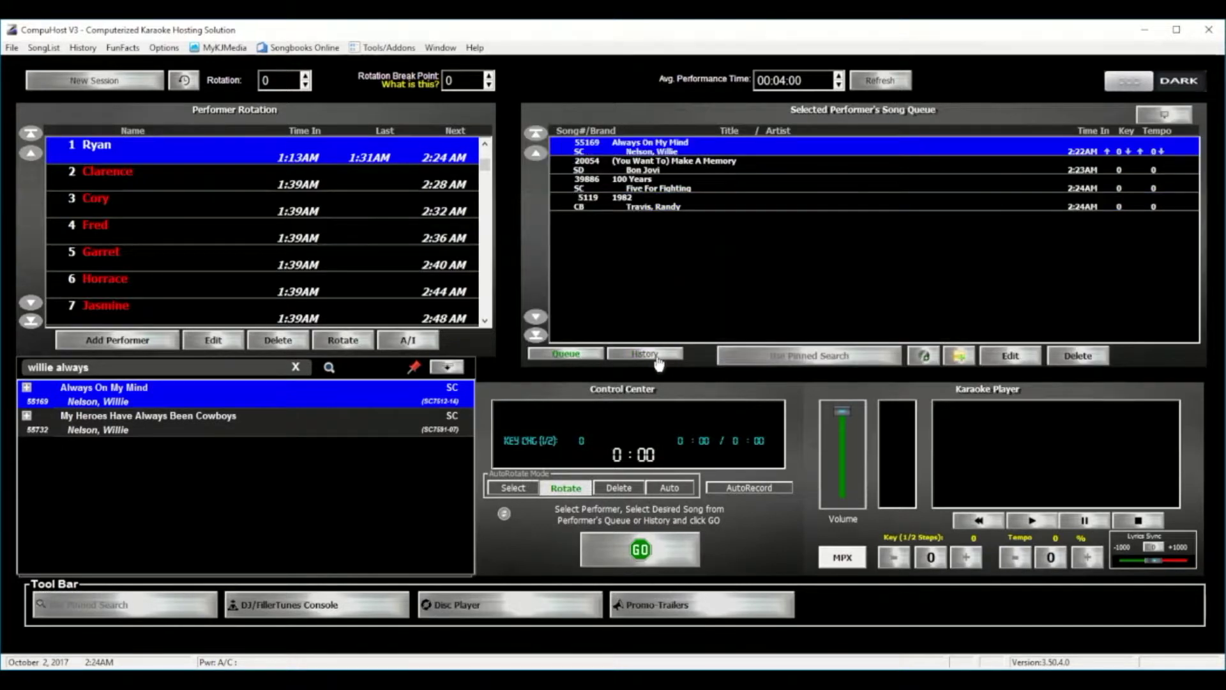
- Review Ryan's history again, selecting 500 Miles, then return to his song queue
left_click(645, 354)
left_click(565, 353)
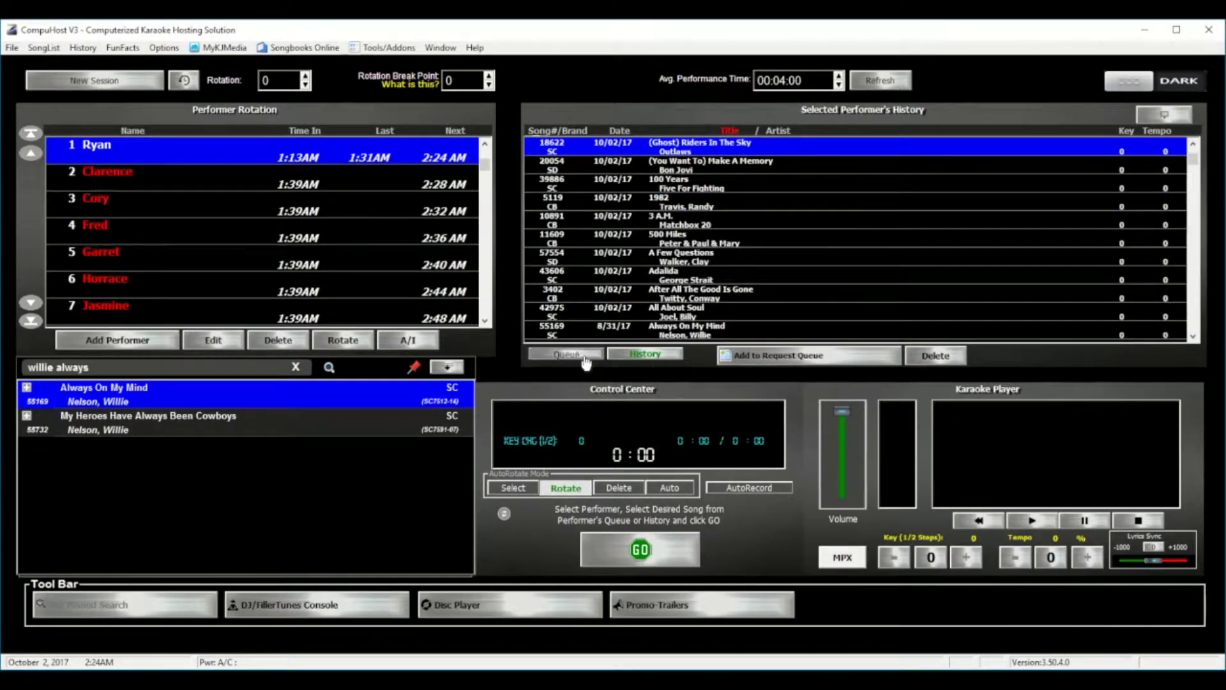
left_click(645, 354)
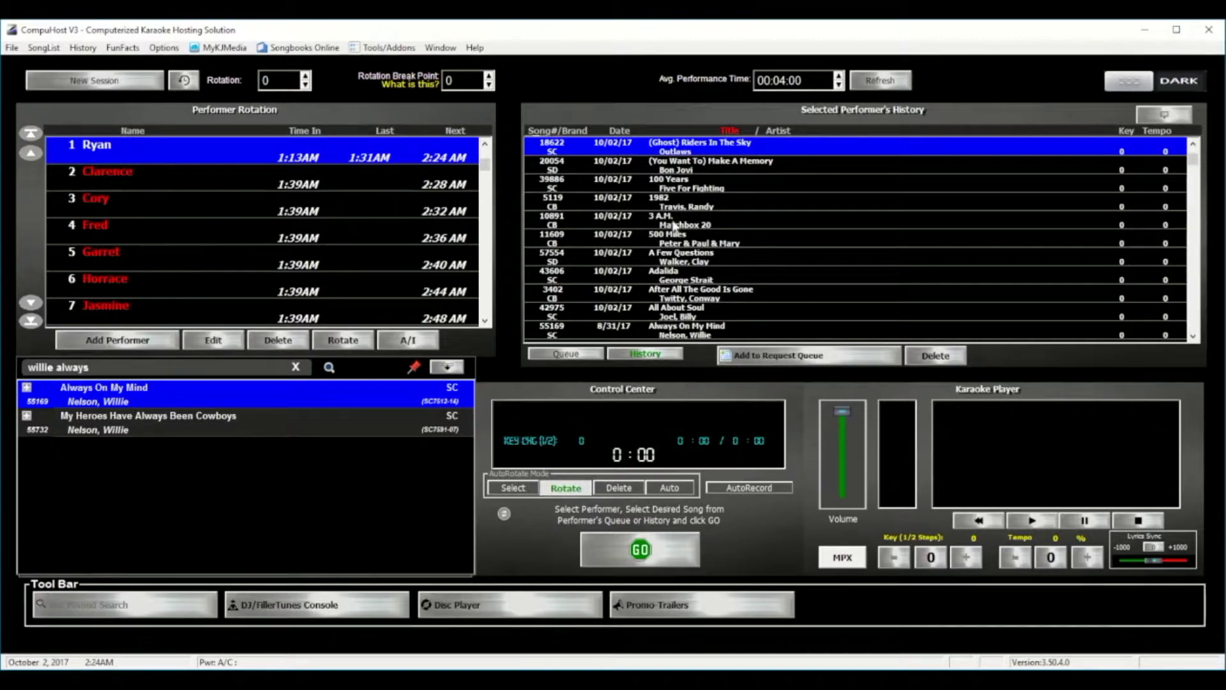
left_click(687, 241)
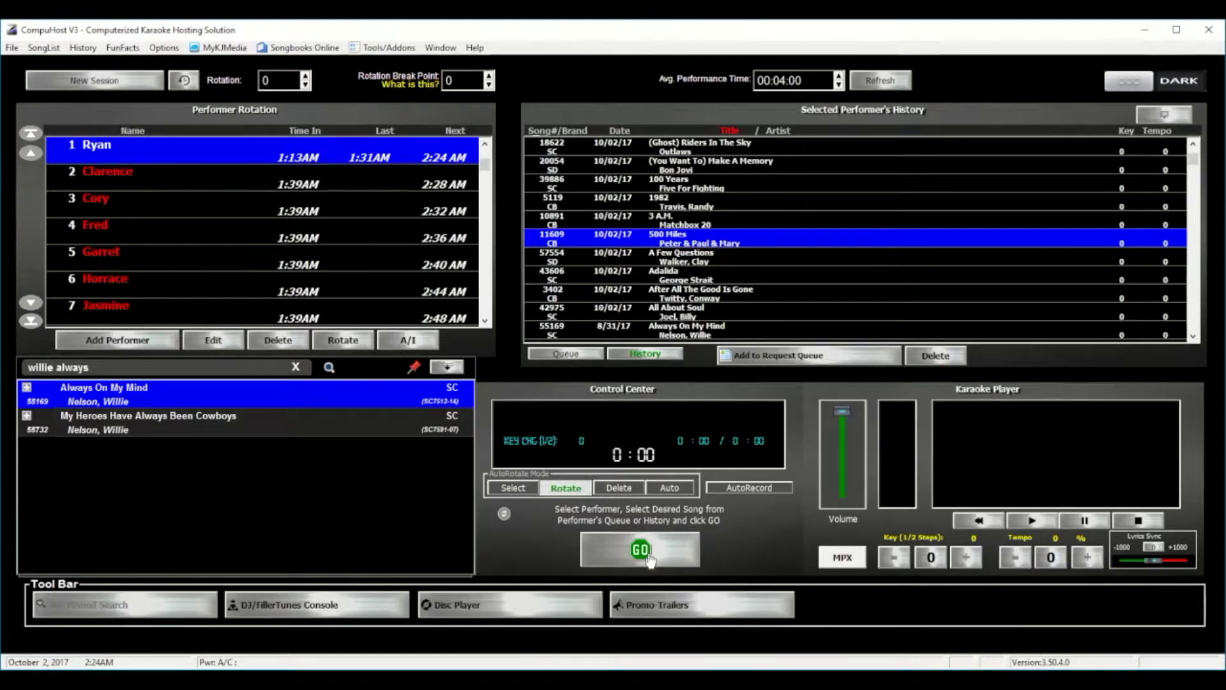
left_click(558, 360)
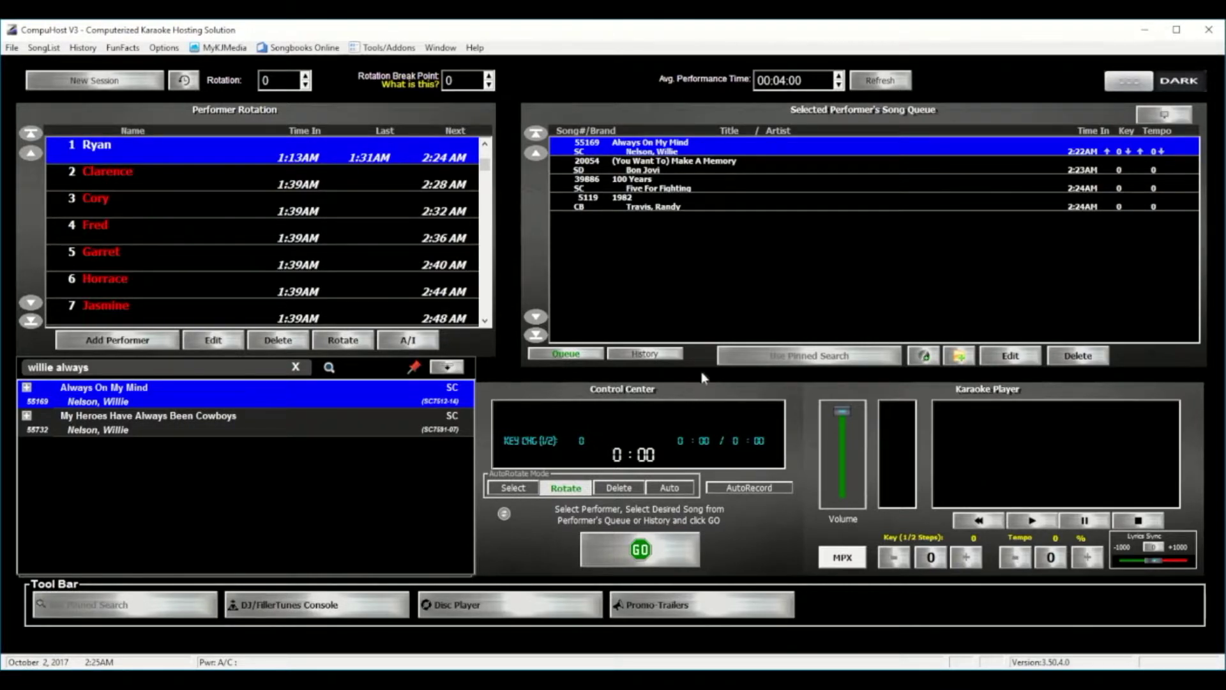
- Select 1982 in Ryan's song queue and start it with GO
left_click(723, 202)
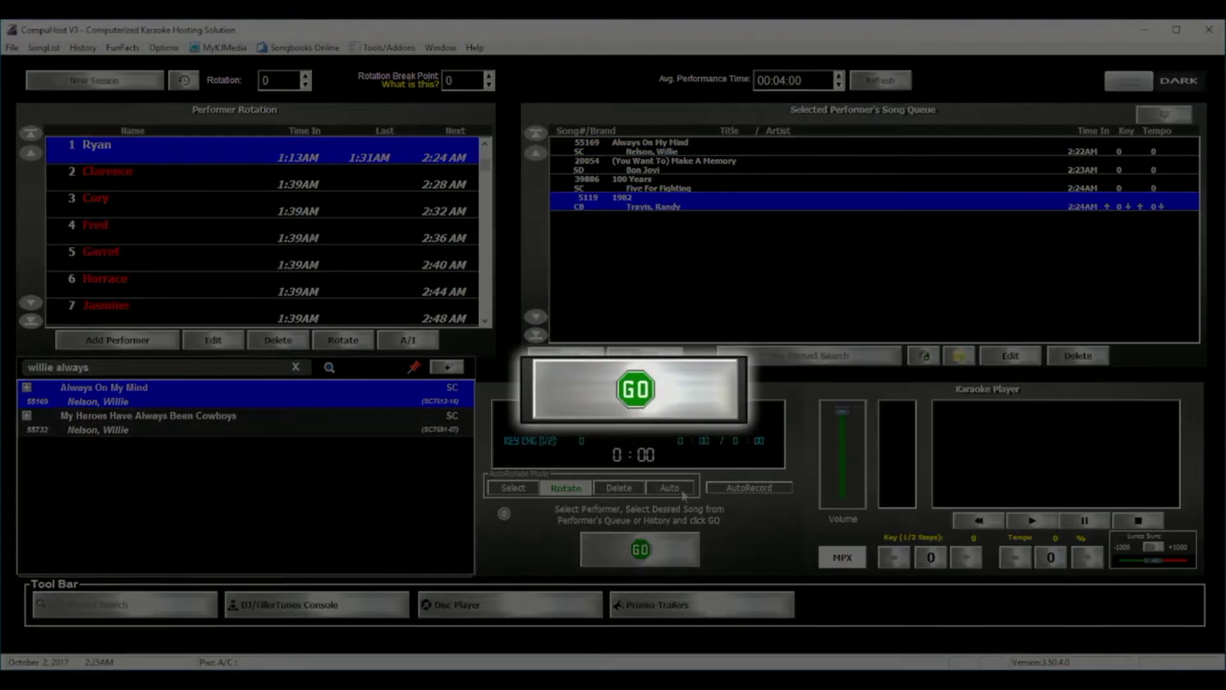
left_click(652, 557)
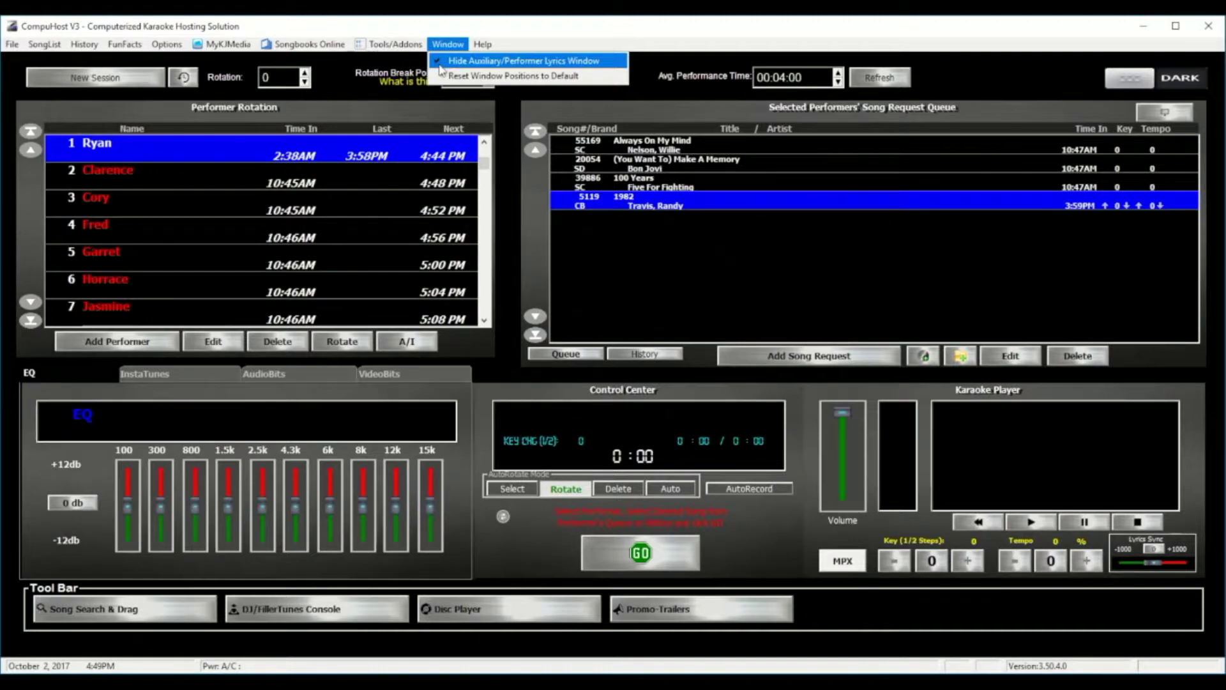
- Show the performer display window and apply the promo trailers to its ticker
left_click(440, 64)
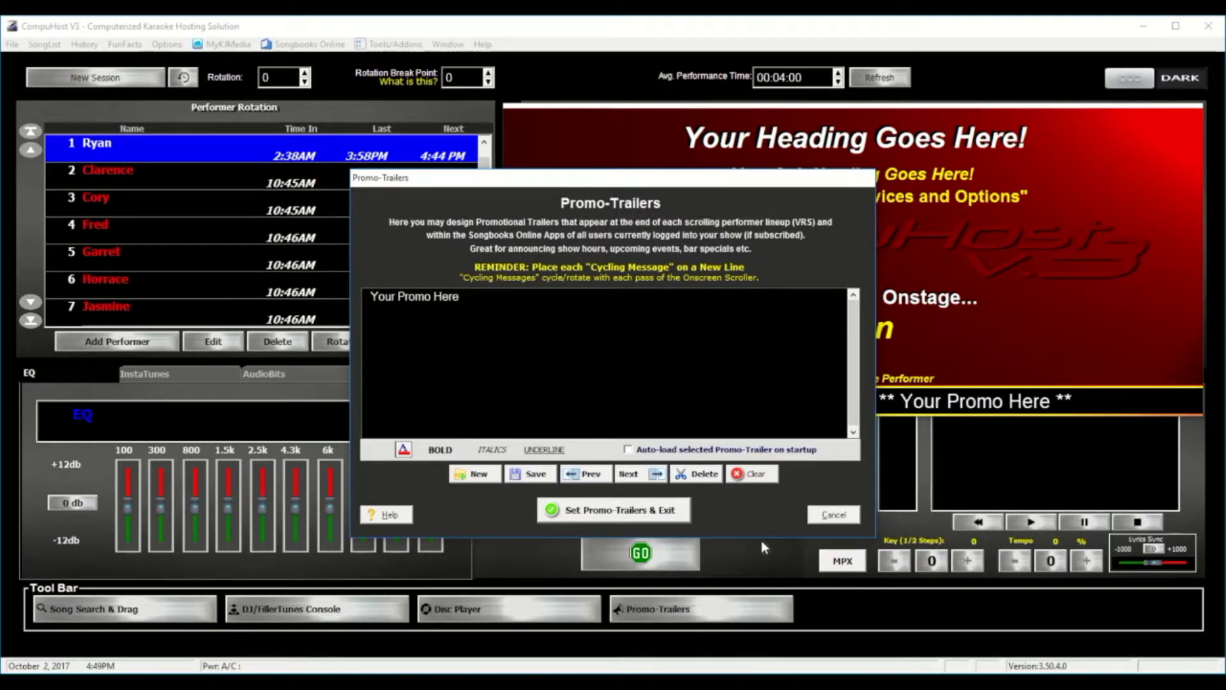
left_click(624, 518)
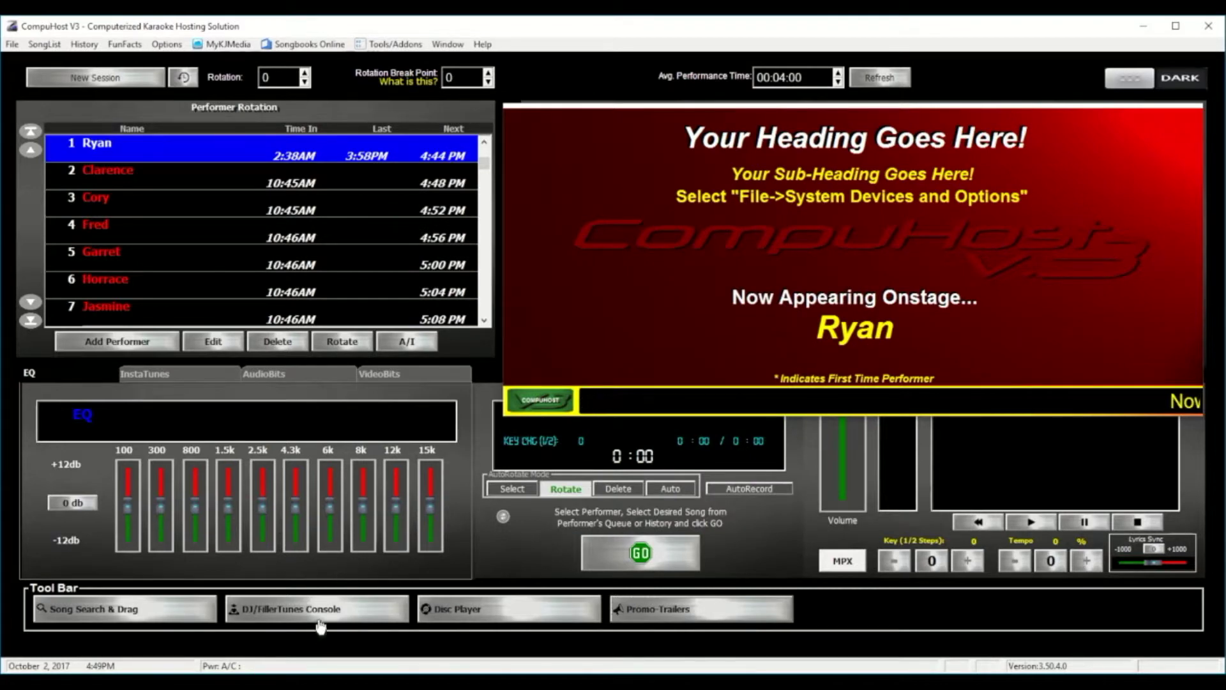
left_click(320, 618)
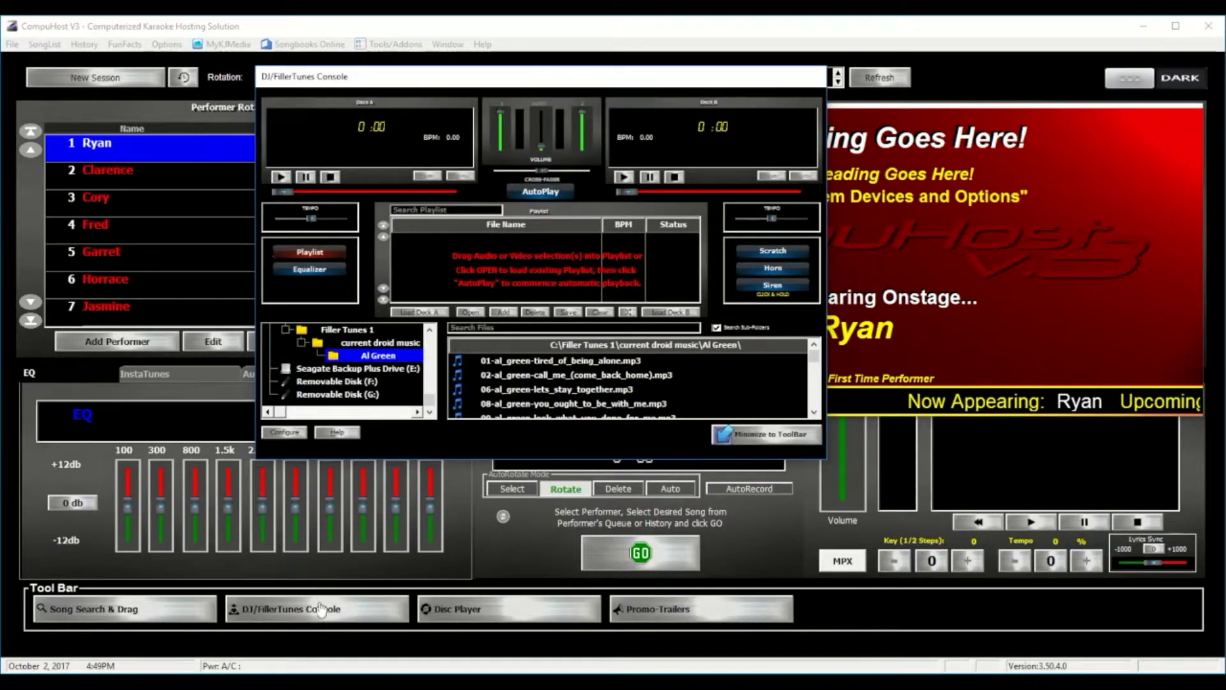
- Load Call Me (Come Back Home) onto Deck A and Lets Stay Together onto Deck B
left_click_drag(509, 85, 397, 165)
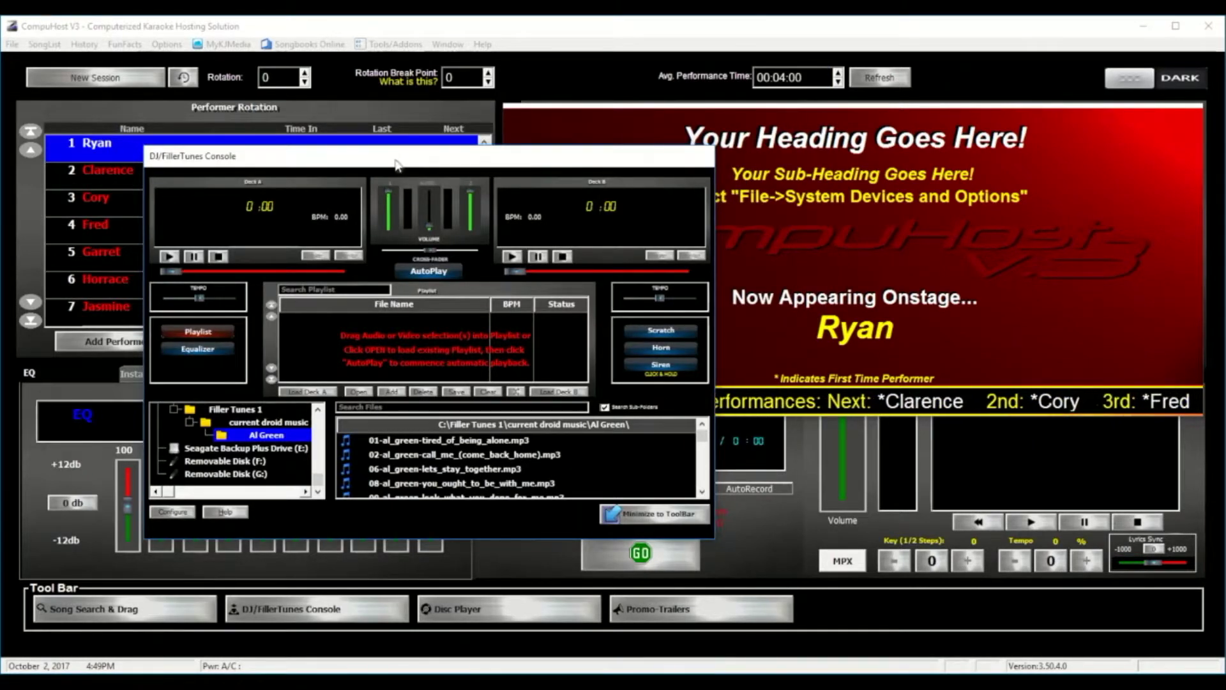
left_click(439, 454)
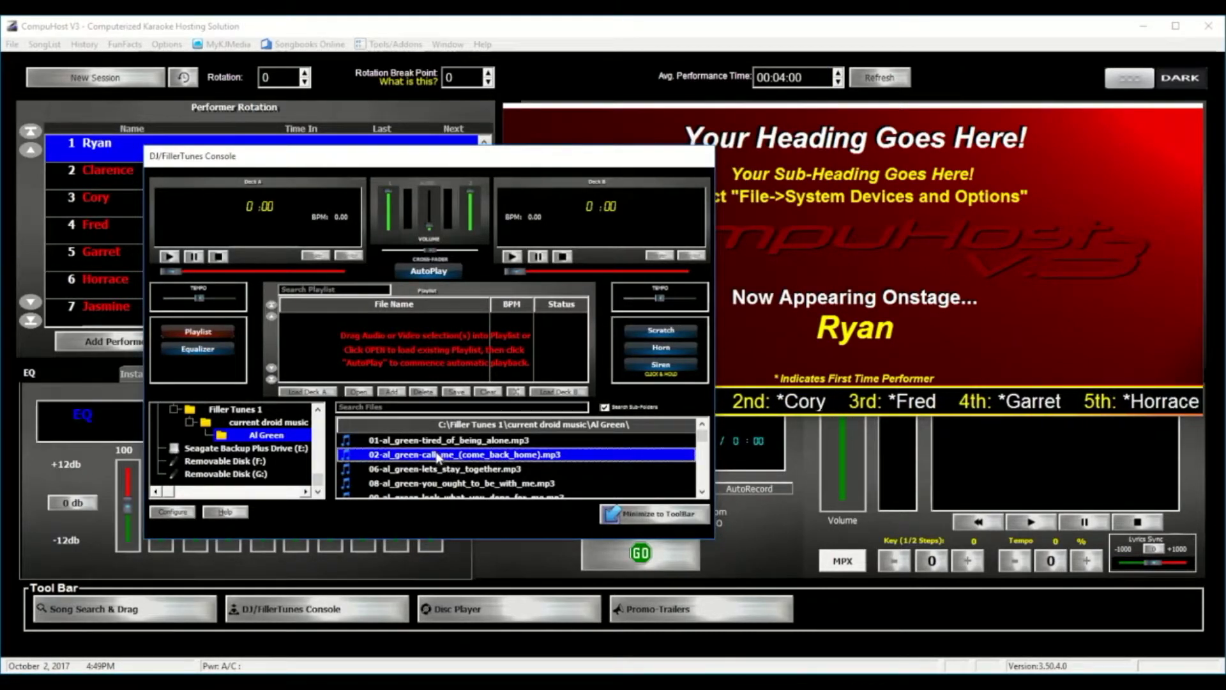
double_click(439, 454)
left_click(453, 485)
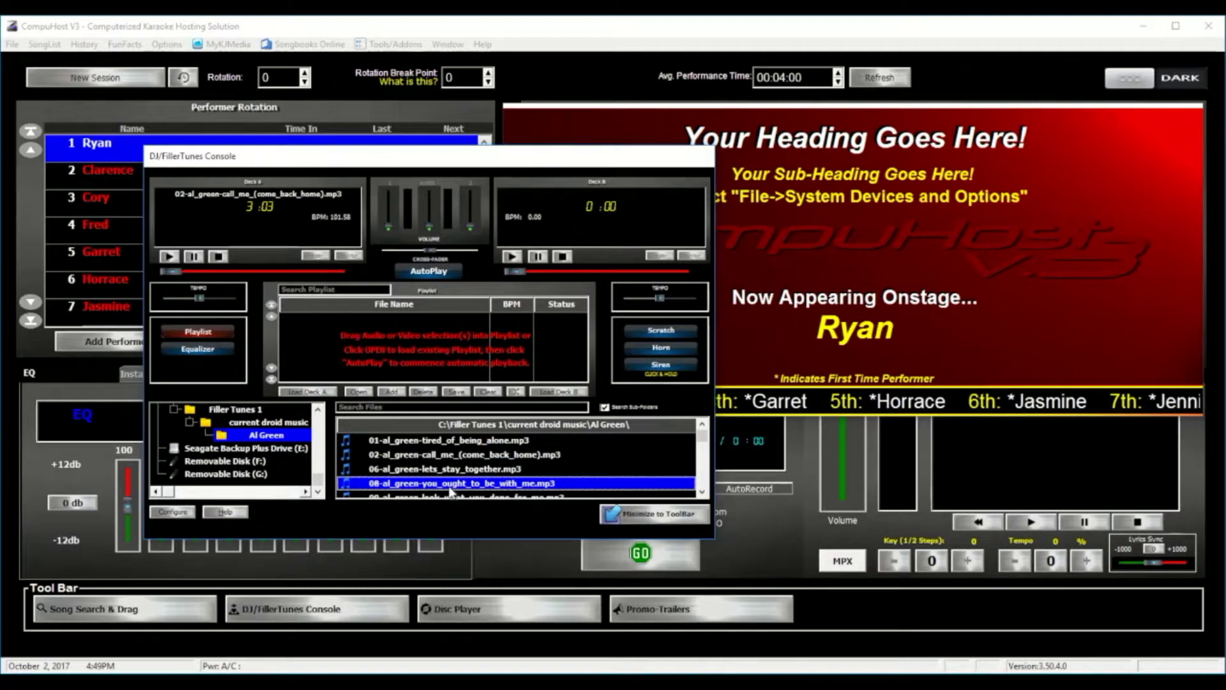
left_click(450, 471)
left_click_drag(473, 470, 588, 213)
- Add You Ought To Be With Me and Tired Of Being Alone to the filler playlist, then minimize the console
left_click(460, 484)
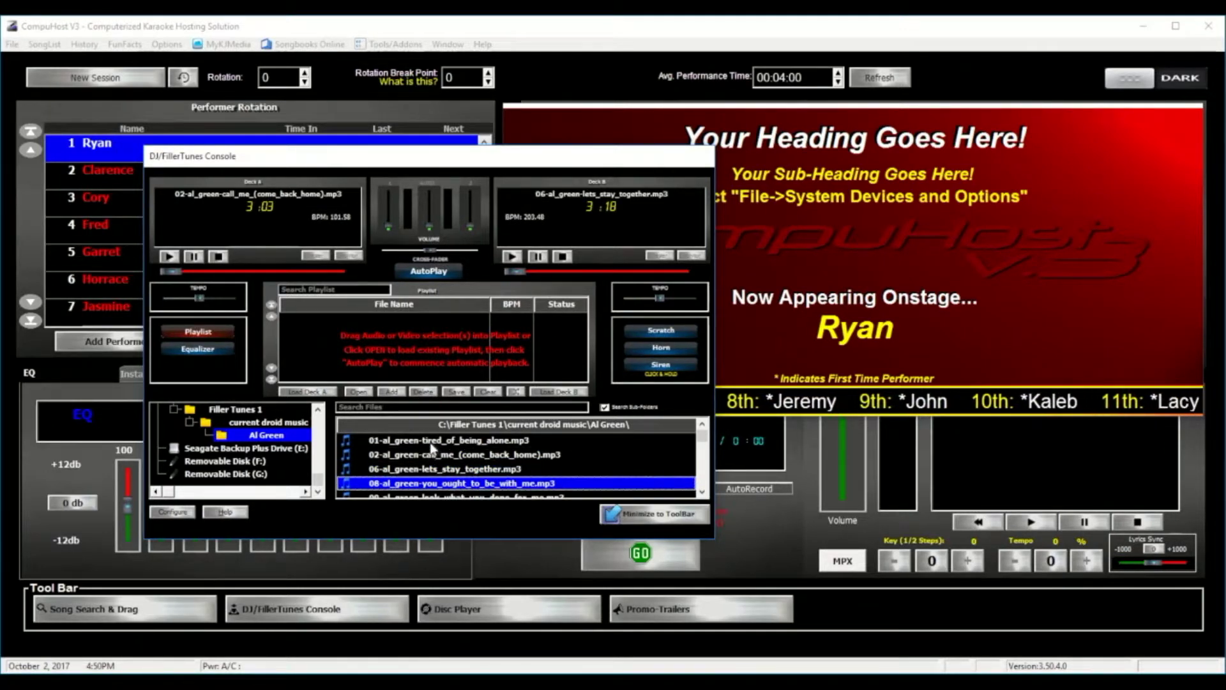
left_click(435, 447)
left_click_drag(433, 486, 397, 348)
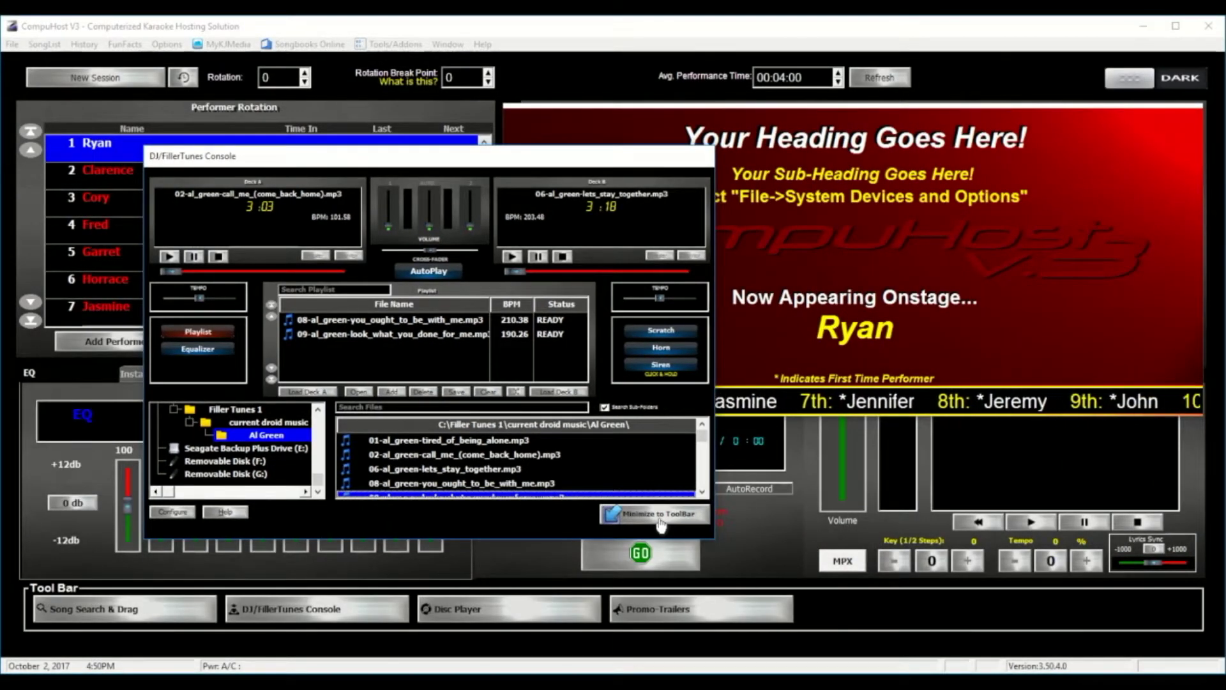
left_click(659, 516)
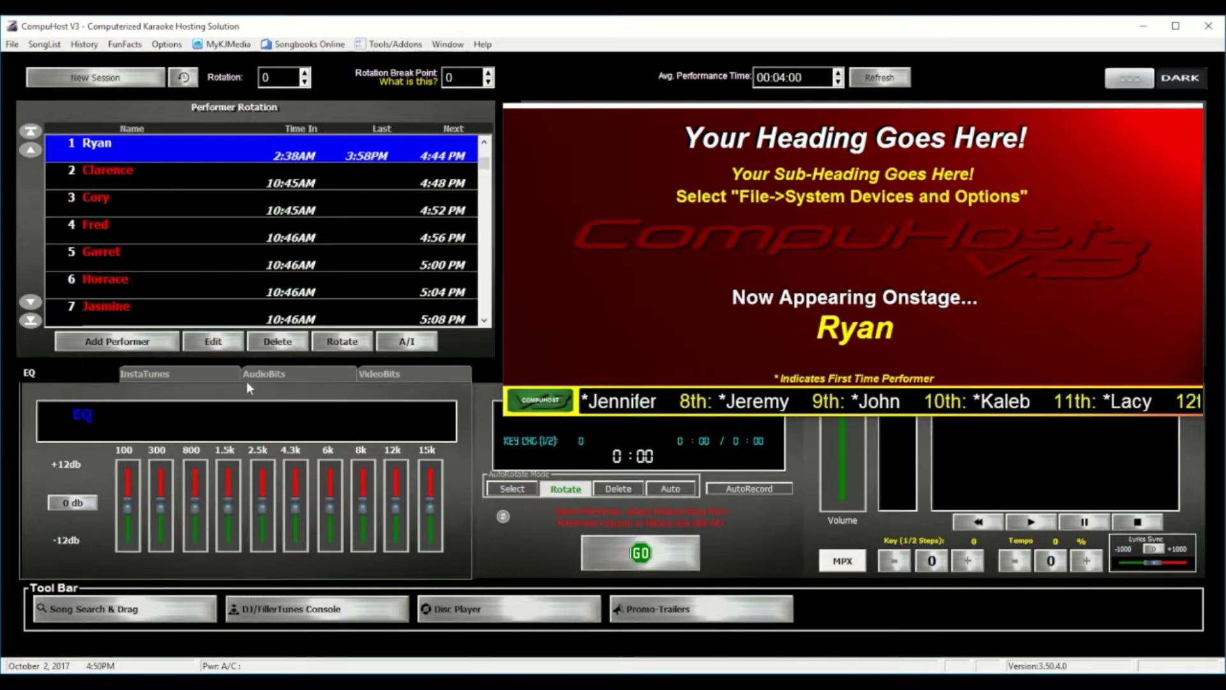
- Browse InstaTunes and AudioBits button sets A, B and C, ending on the VideoBits clips
left_click(194, 366)
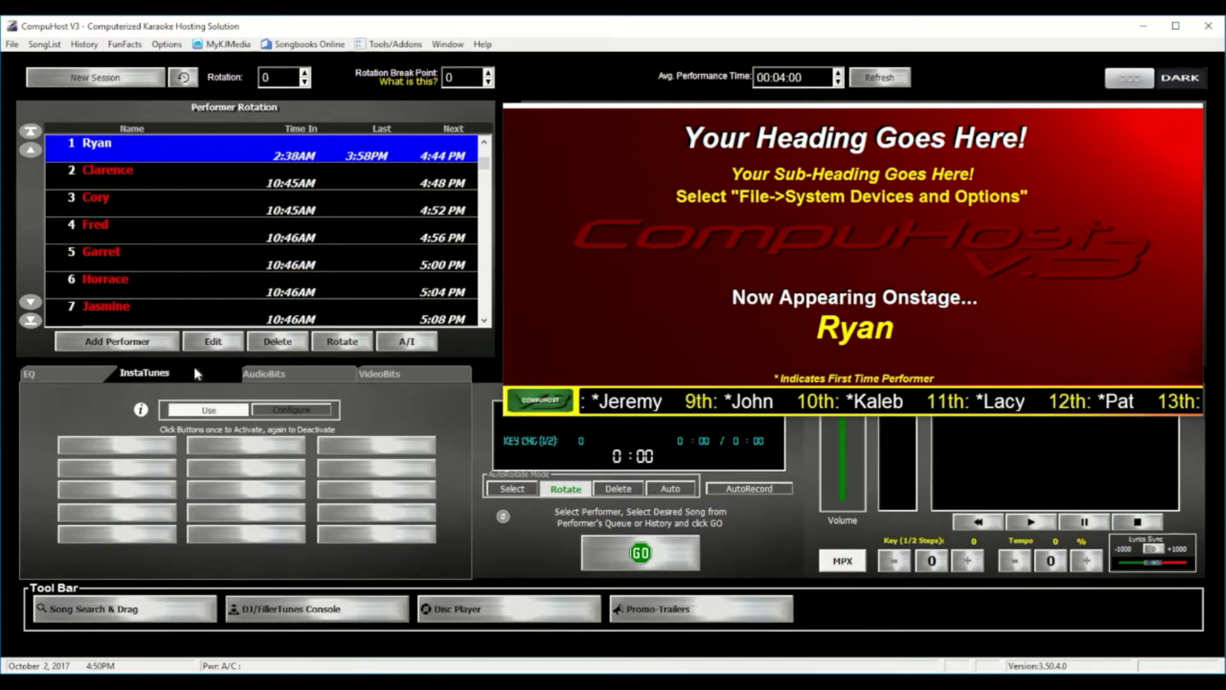
left_click(300, 374)
left_click(409, 377)
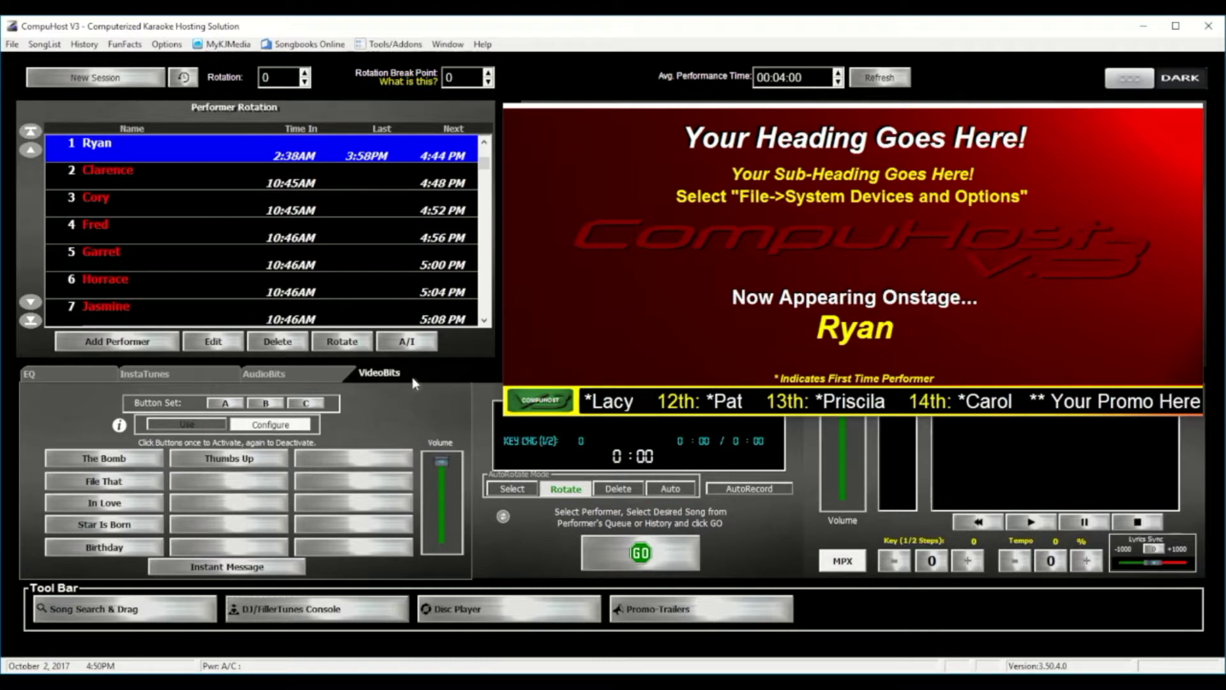
left_click(314, 377)
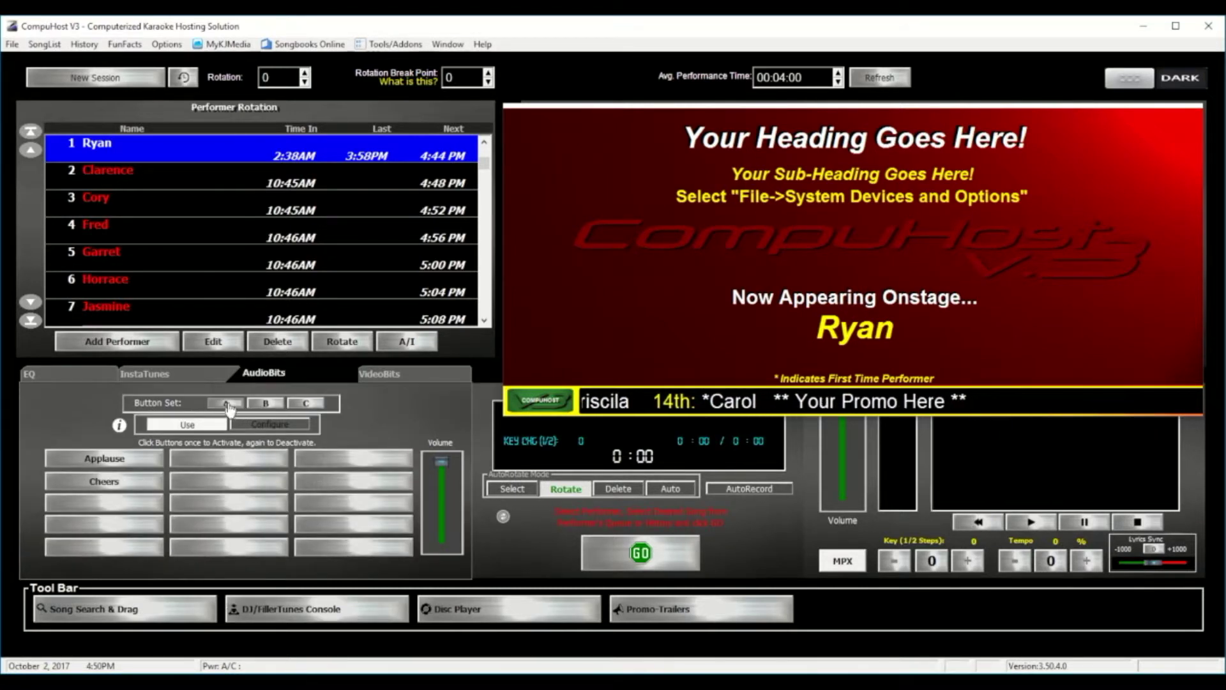
left_click(266, 404)
left_click(306, 405)
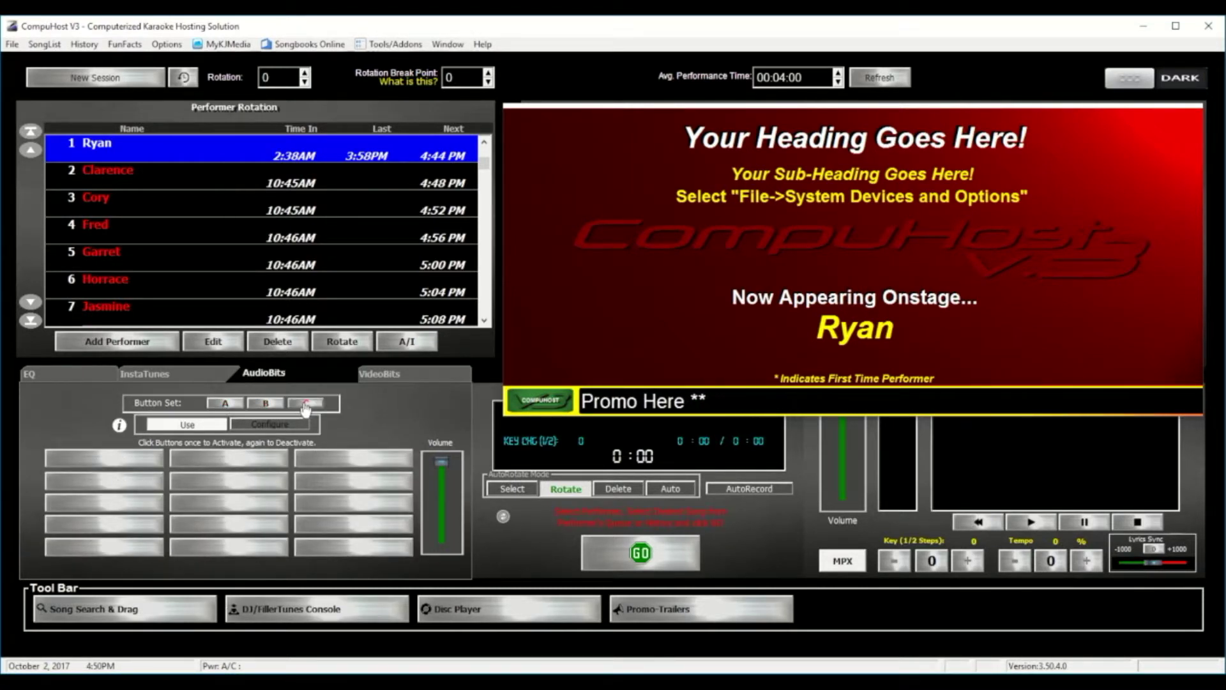
left_click(233, 408)
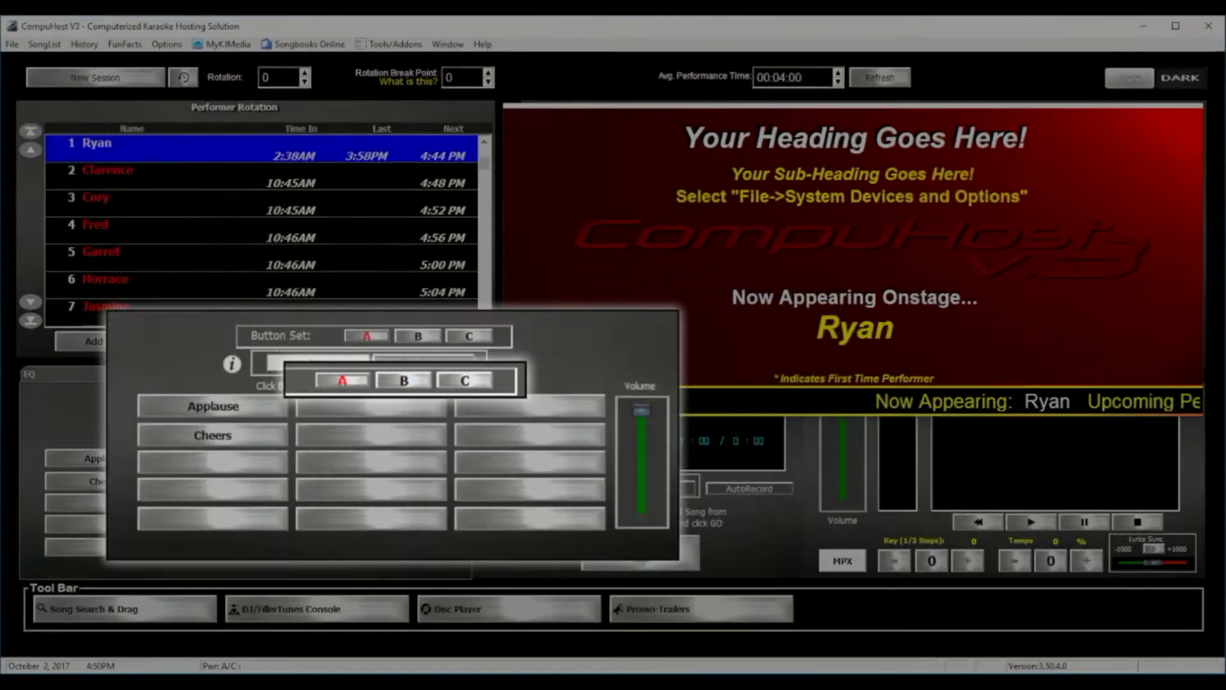
left_click(210, 378)
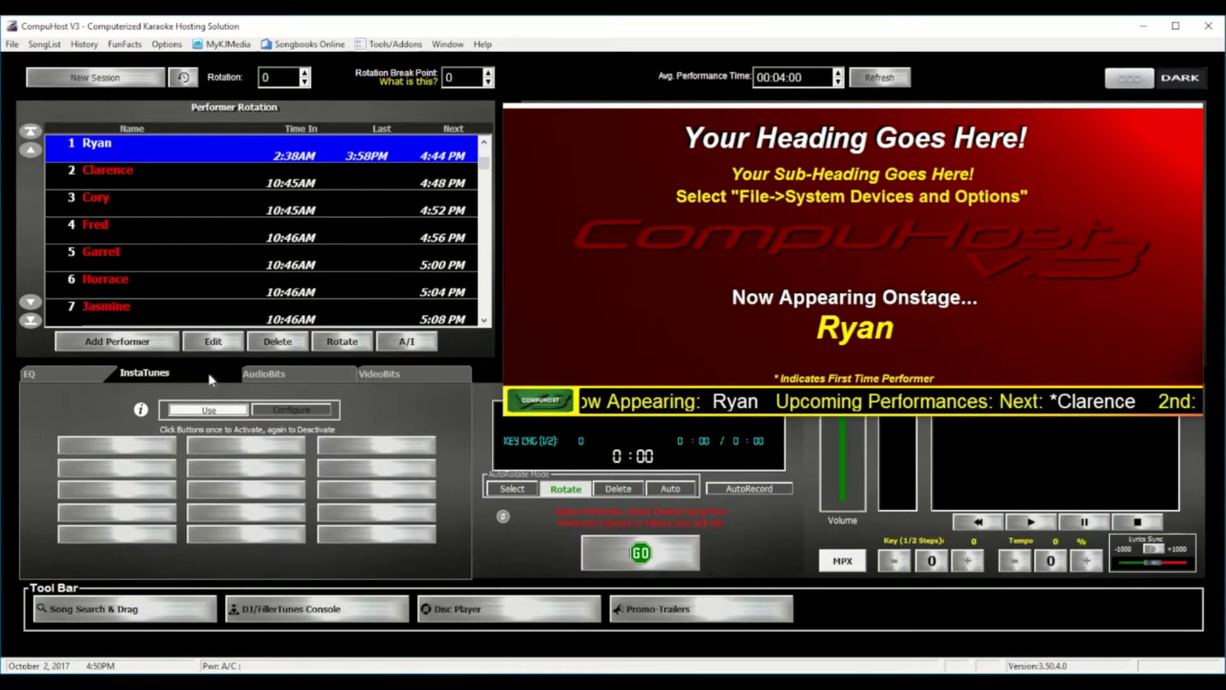
left_click(303, 379)
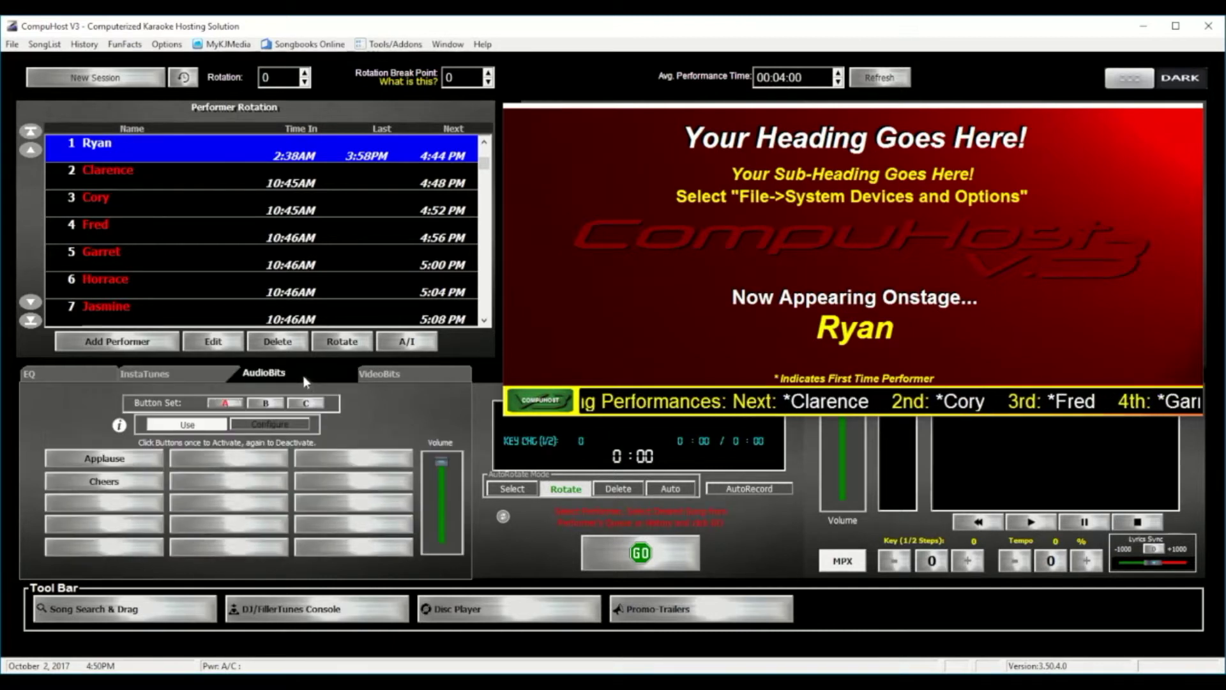
left_click(431, 376)
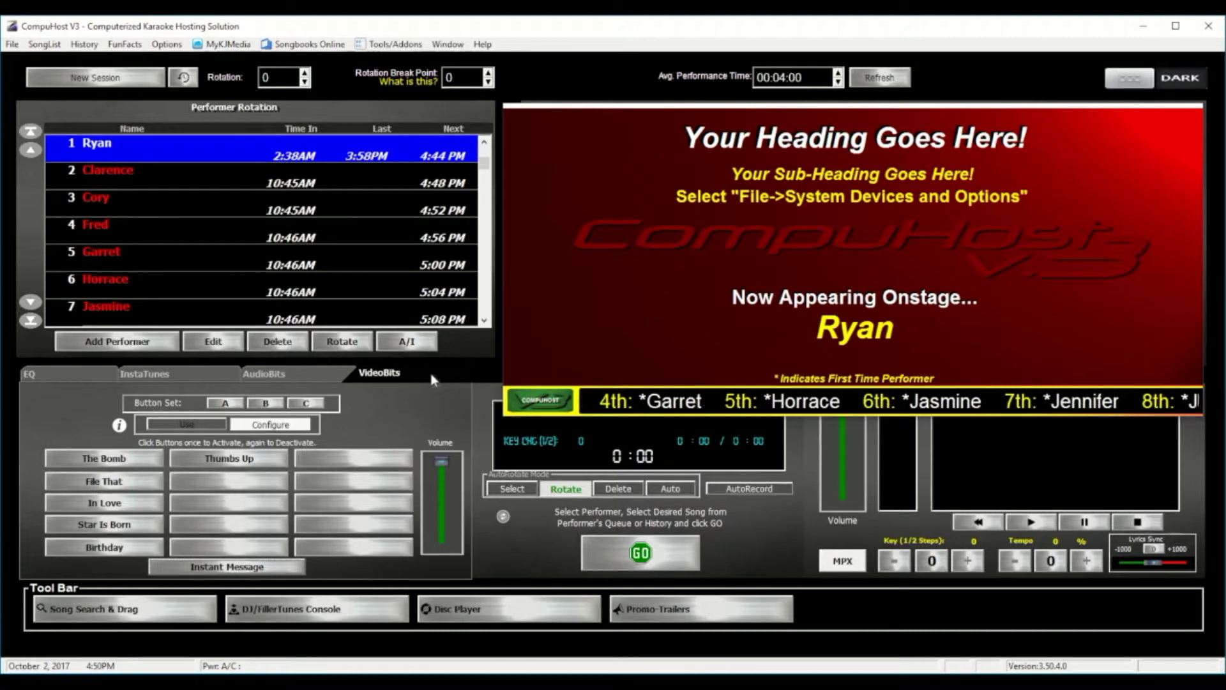
- Look at the Configure/Manage MyKJMedia setup and close it
left_click(223, 44)
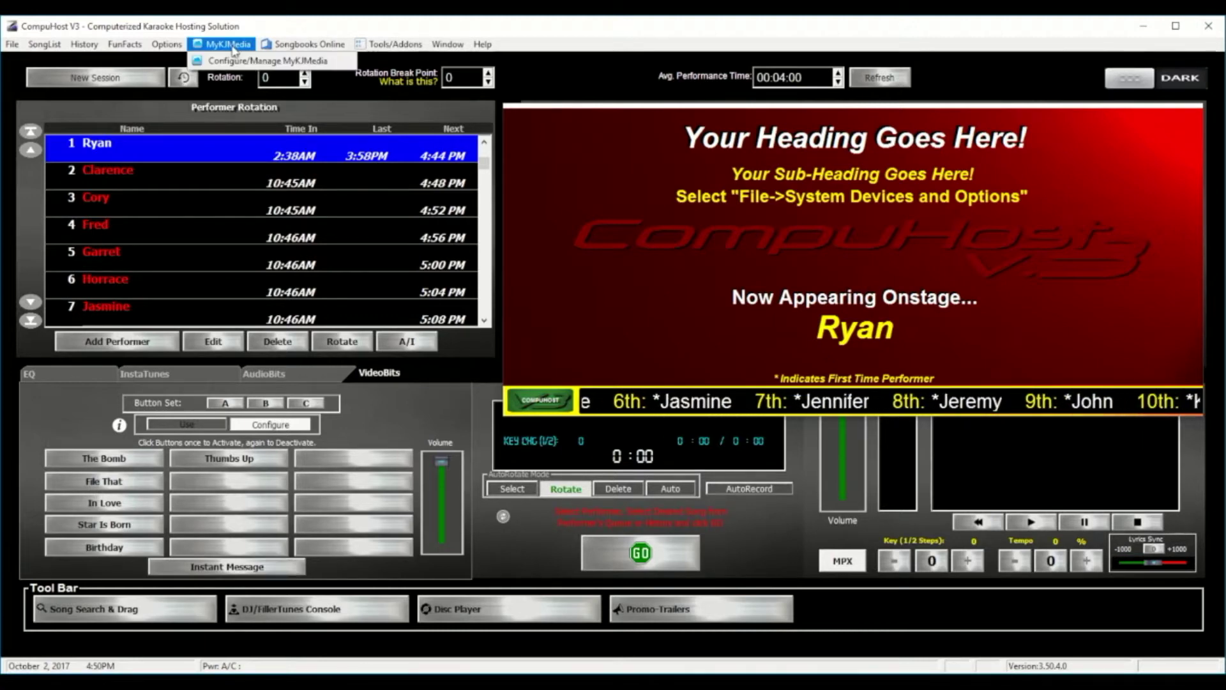
left_click(236, 61)
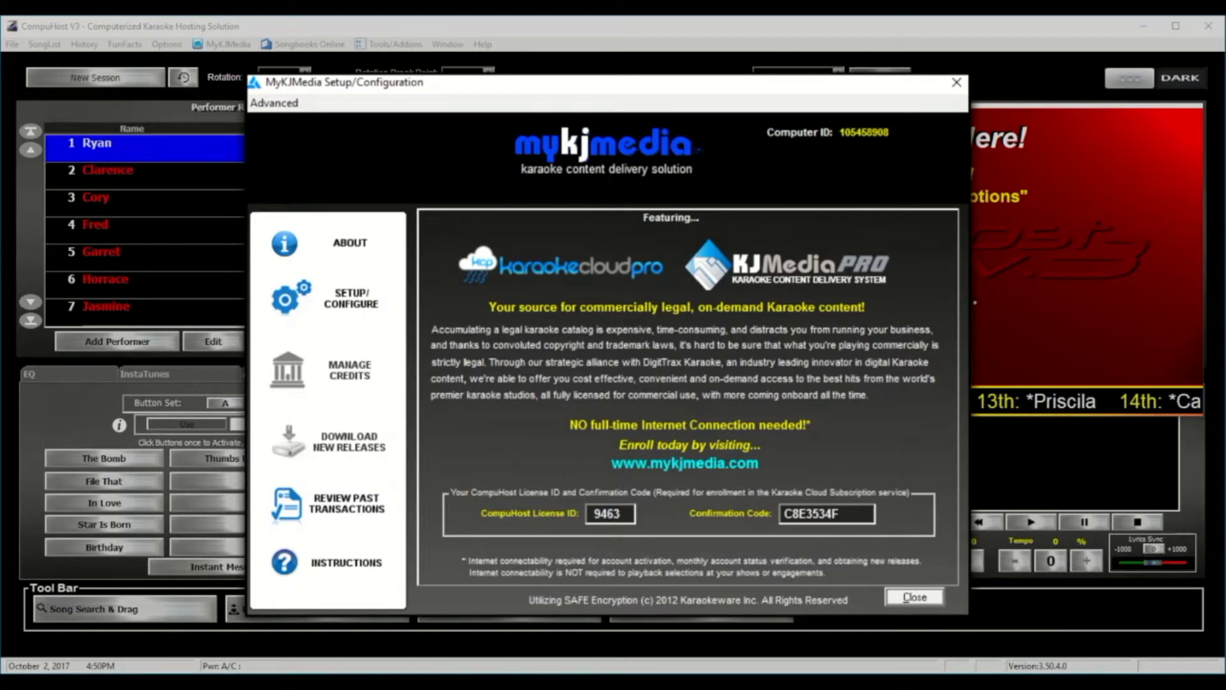
key("Escape")
- Activate the Songbooks Online Remote Request System and acknowledge the valid subscription message
left_click(323, 47)
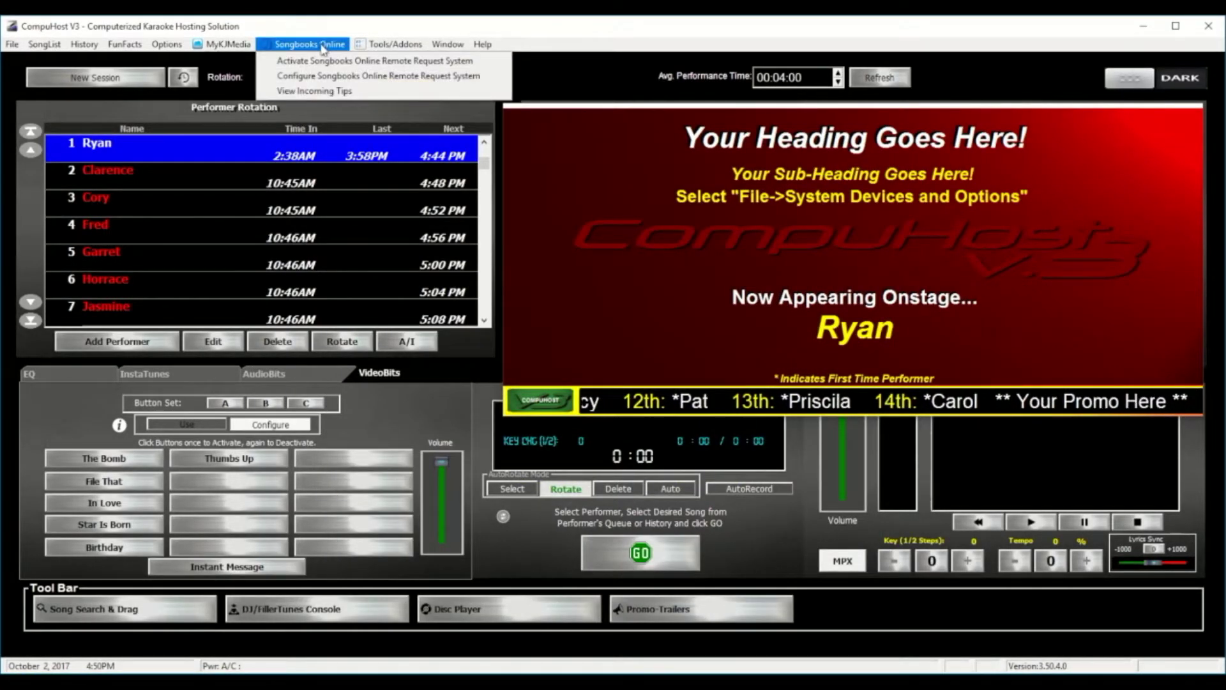
left_click(322, 59)
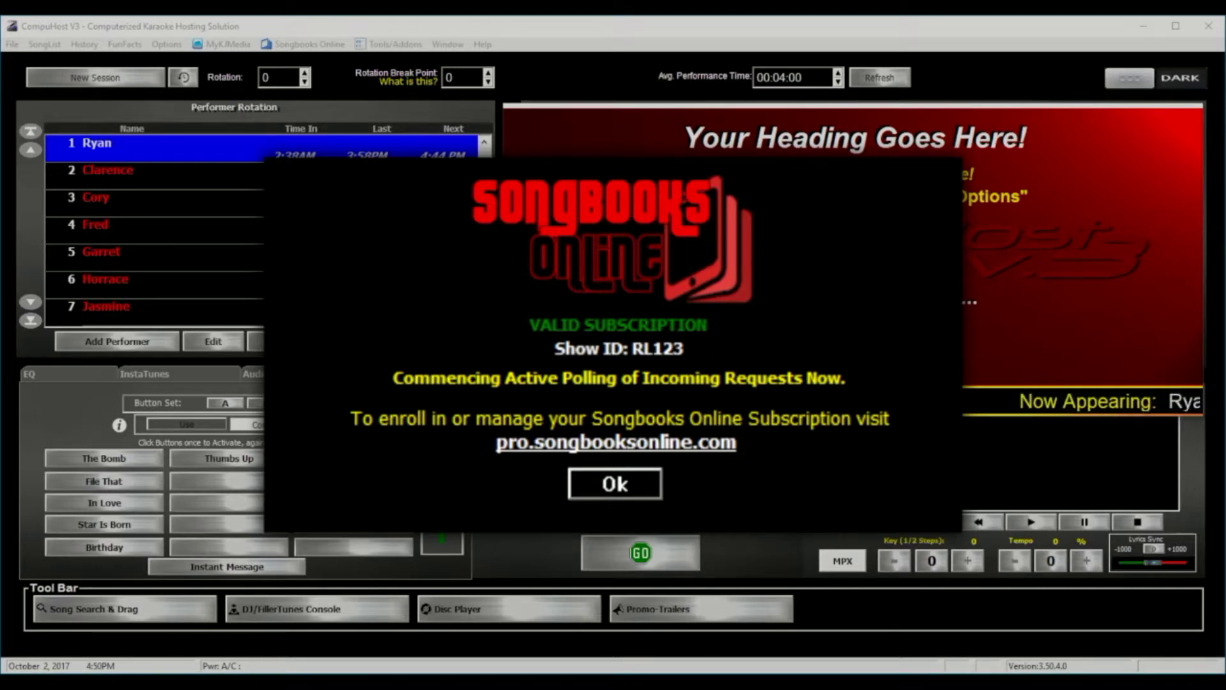
left_click(615, 483)
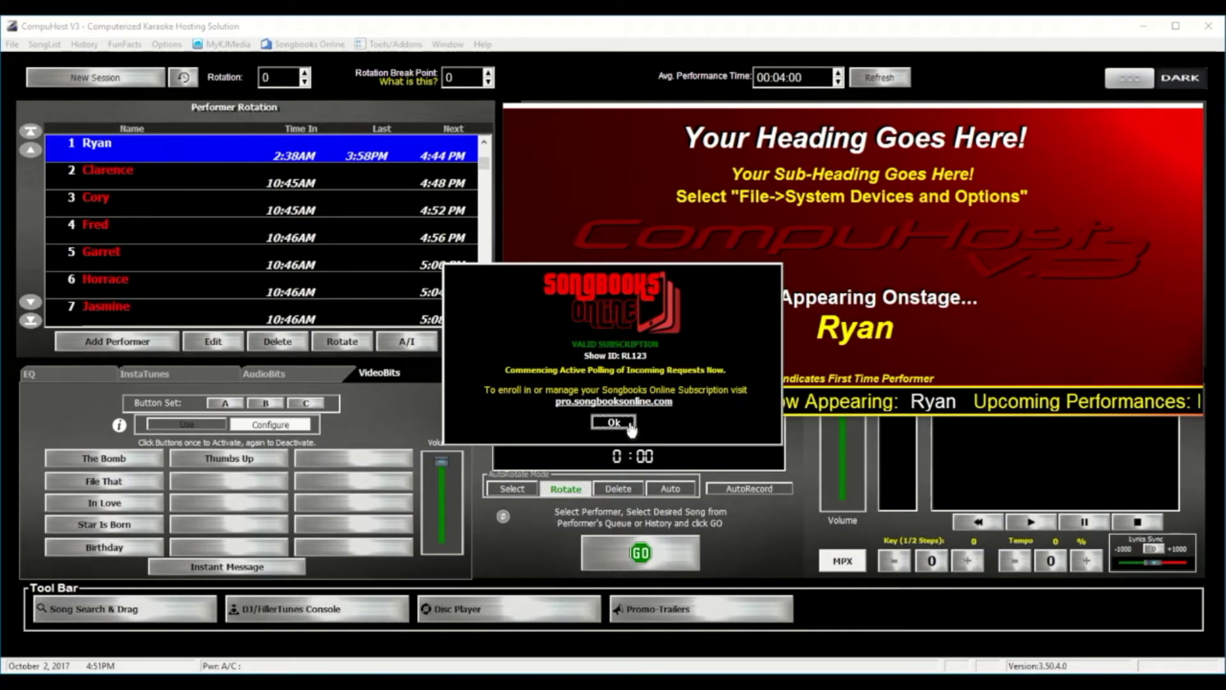
left_click(482, 45)
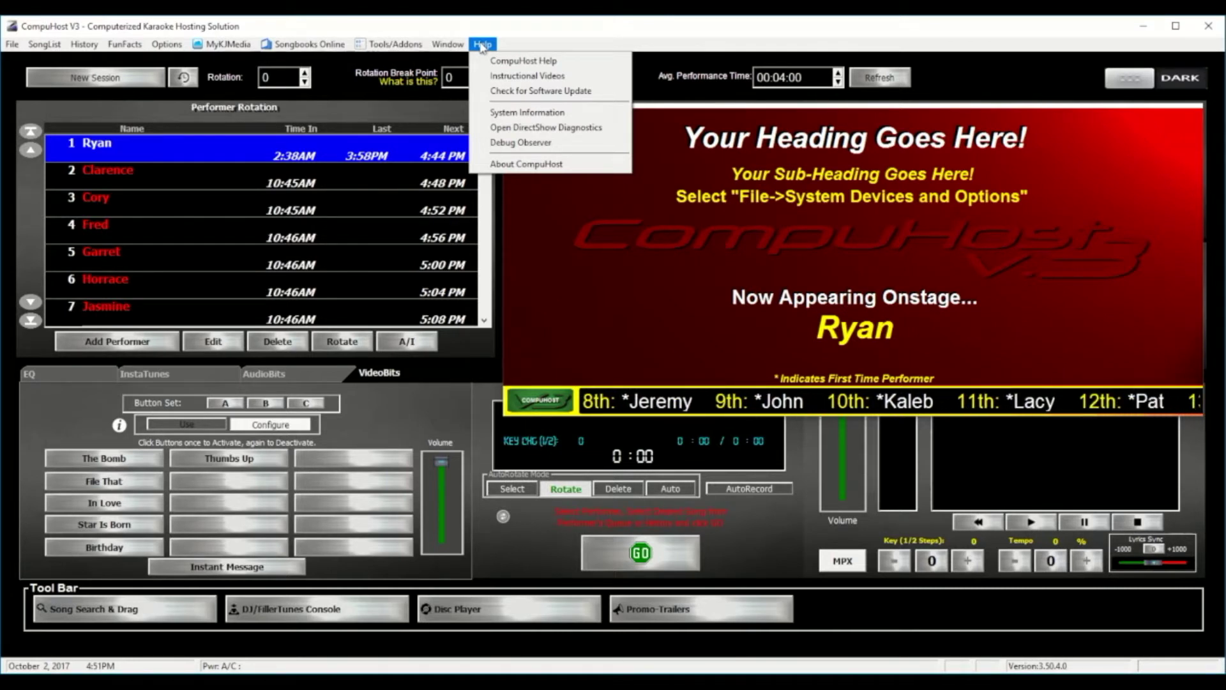
- Dismiss the Help menu after reviewing its items, leaving the main show screen visible
left_click(482, 44)
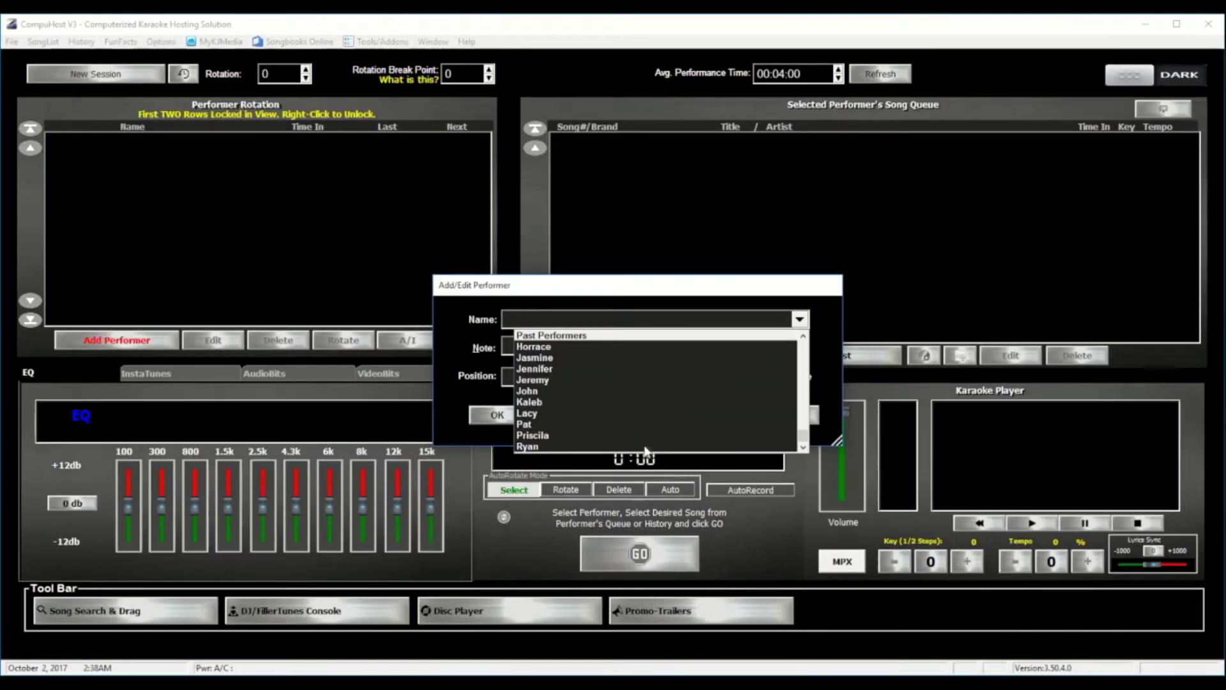
- Choose the performer by name and queue Willie Nelson's Always On My Mind via a 'willie always' search
left_click(645, 447)
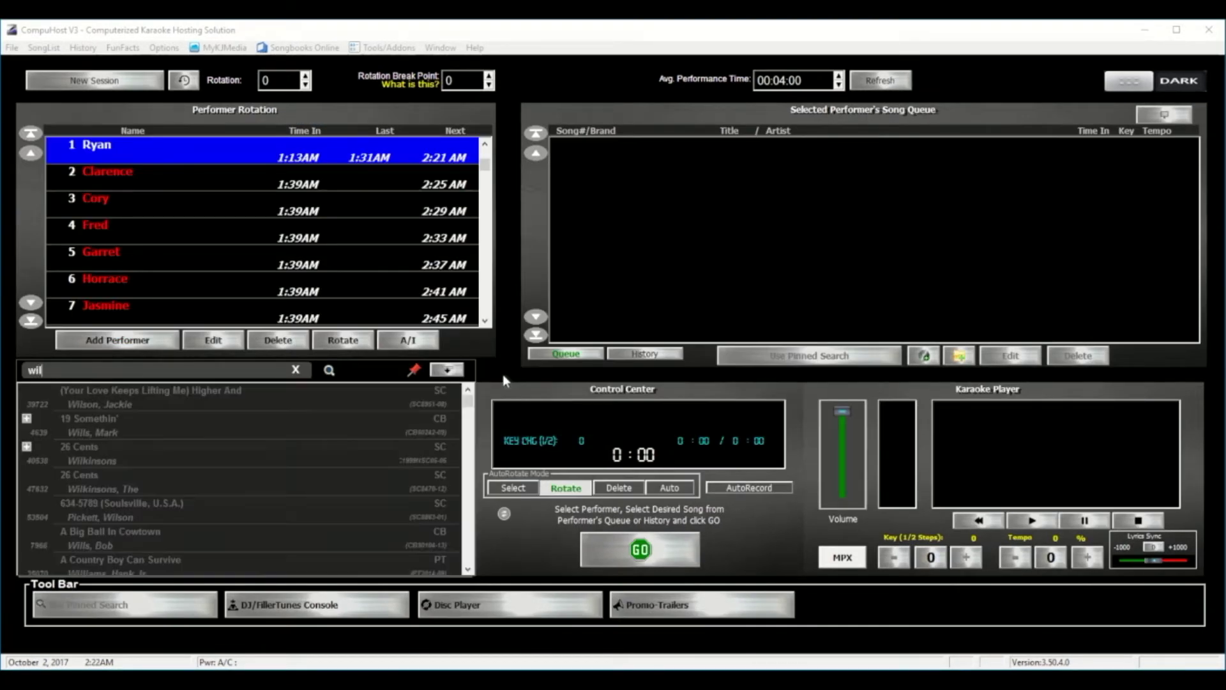
type("lie alwa")
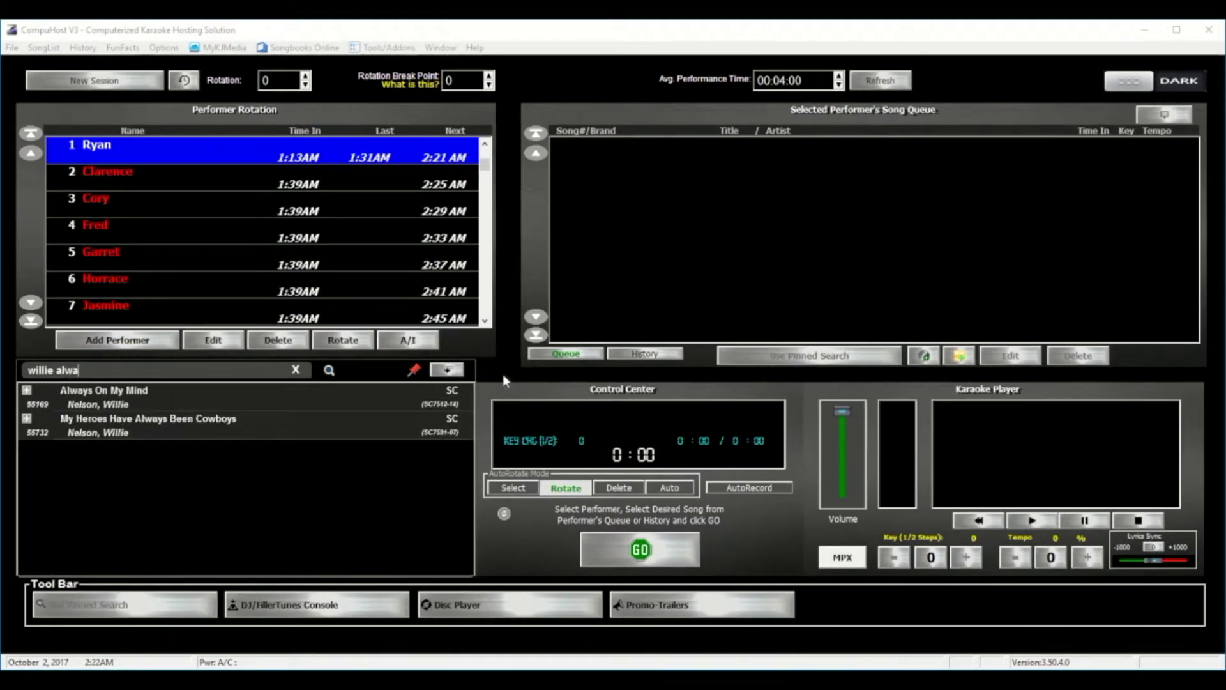
type("ys")
left_click_drag(104, 390, 734, 157)
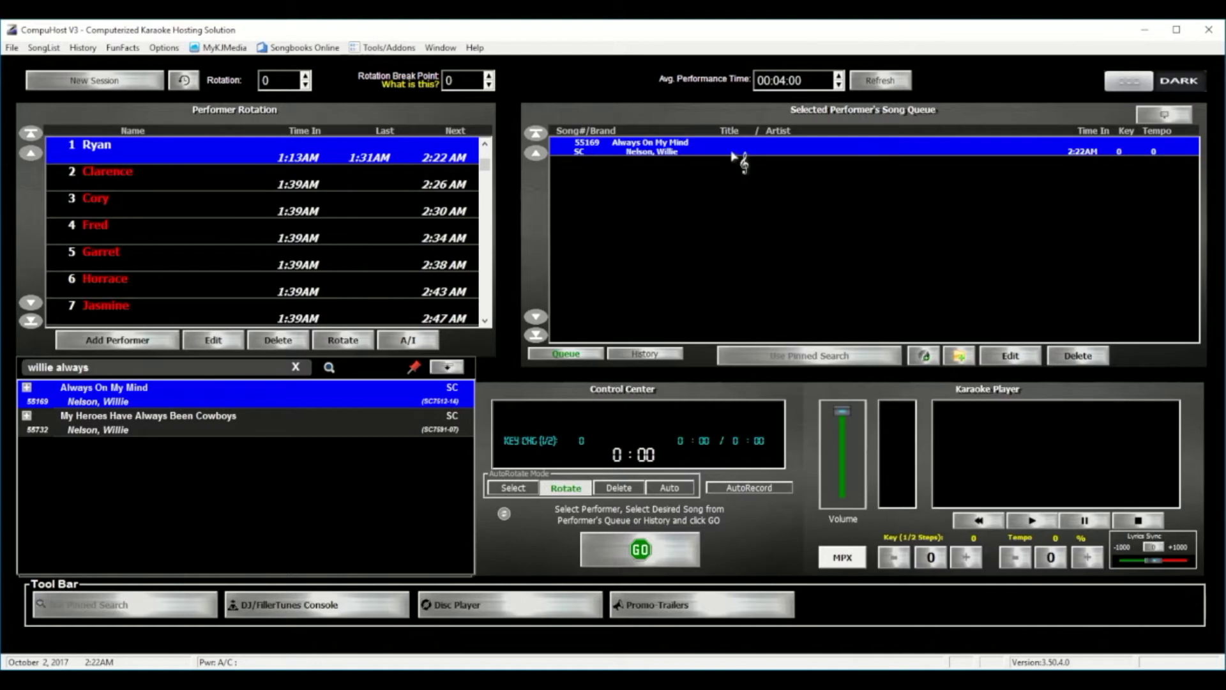